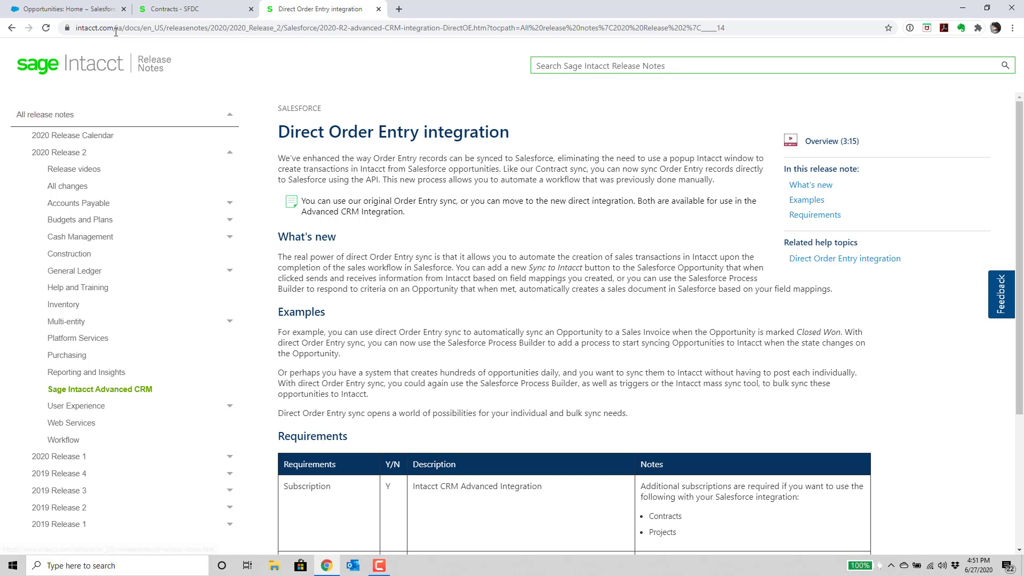
# Step: Open the SO Test - DocuSign - Sync to Intacct opportunity in Salesforce, view its prefilled new Sales Invoice form, and close the form without posting
pyautogui.click(78, 11)
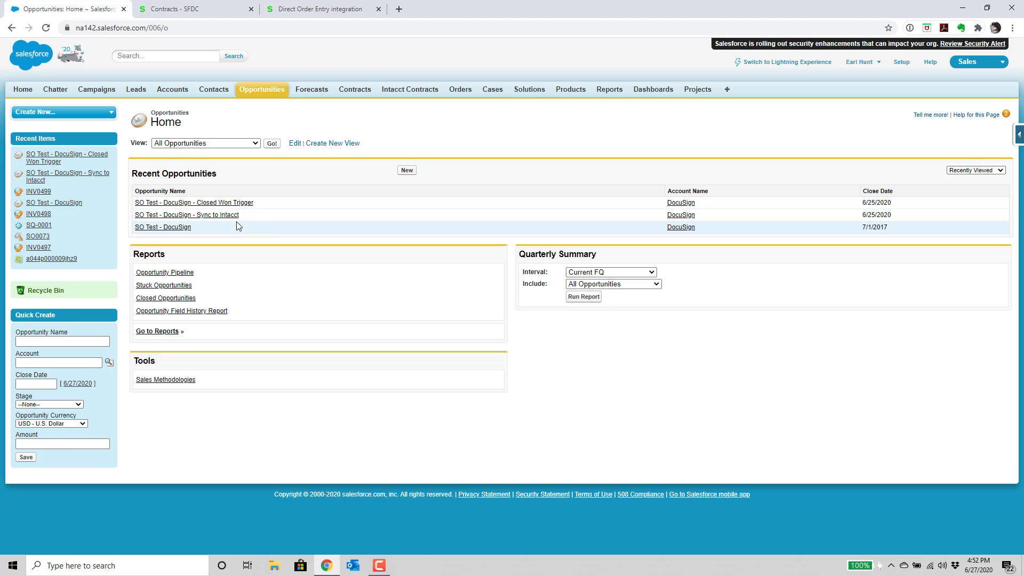
pyautogui.click(221, 215)
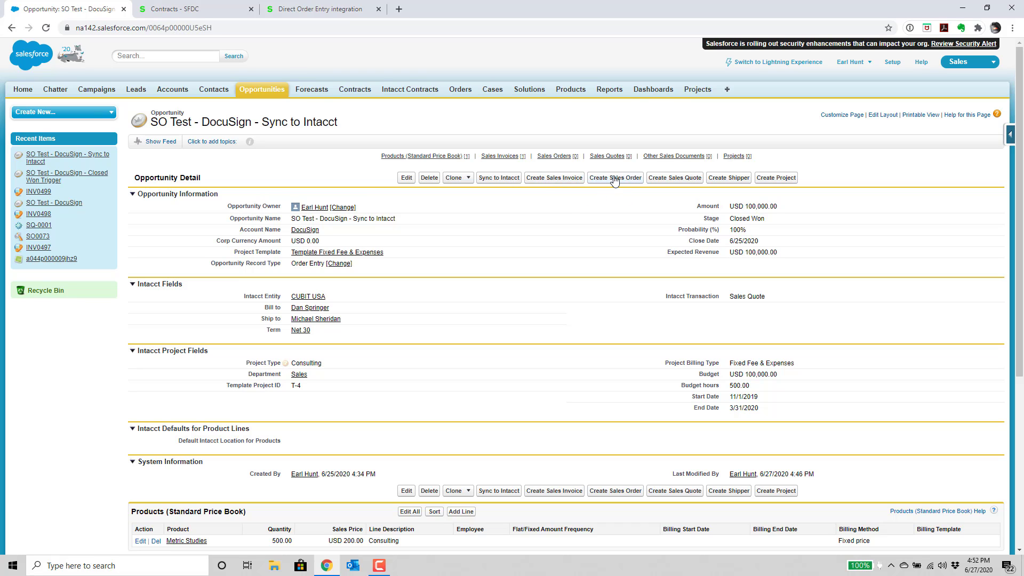
pyautogui.click(554, 179)
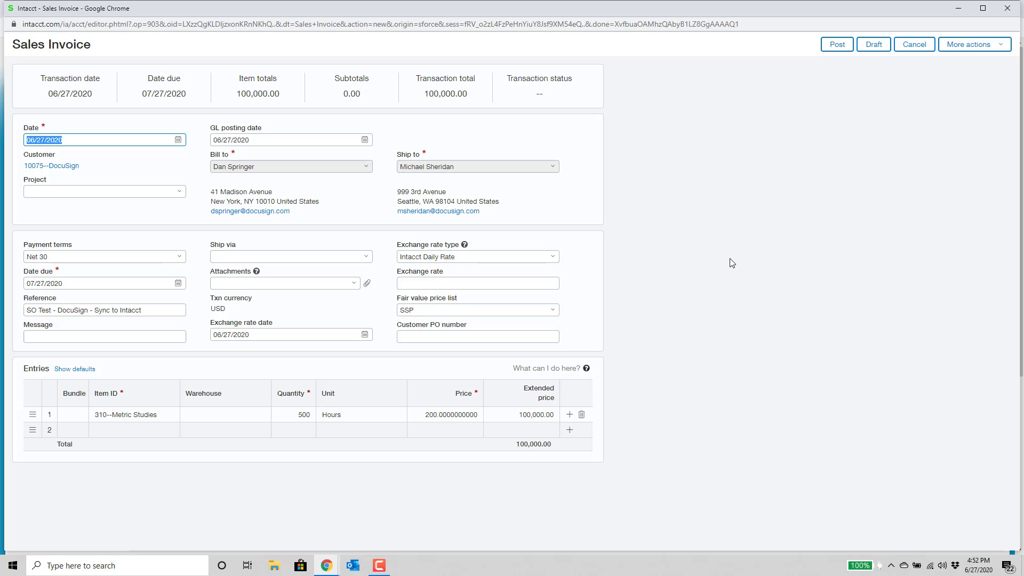
pyautogui.click(1008, 9)
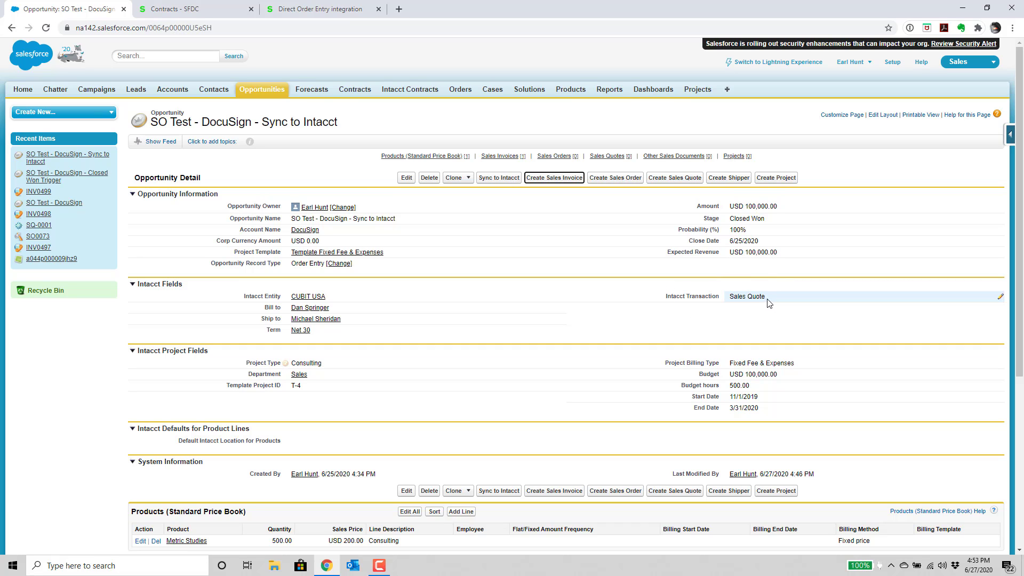
# Step: Sync the opportunity to Intacct, return to its record and reload it to check the related documents
pyautogui.click(499, 181)
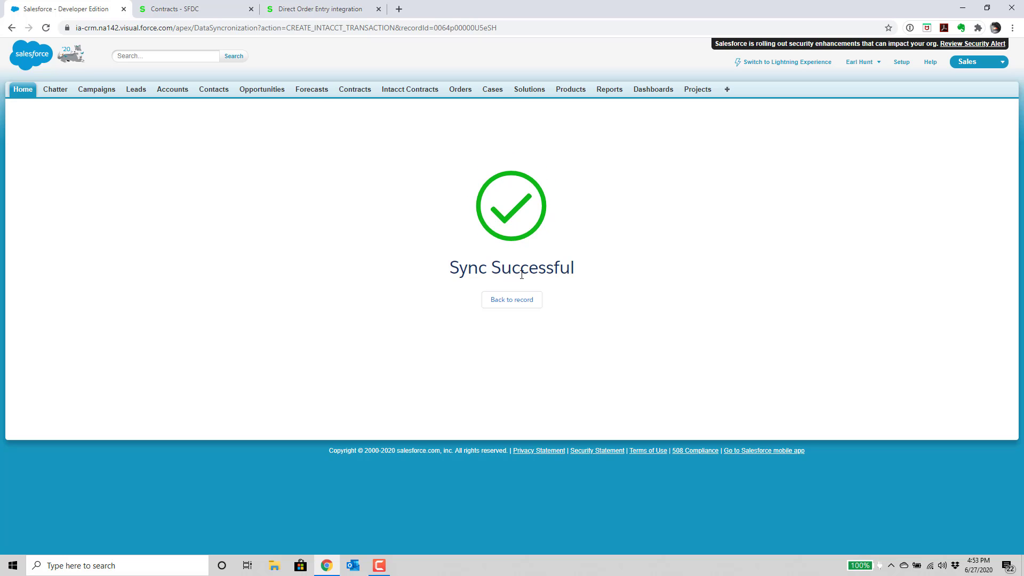
pyautogui.click(516, 299)
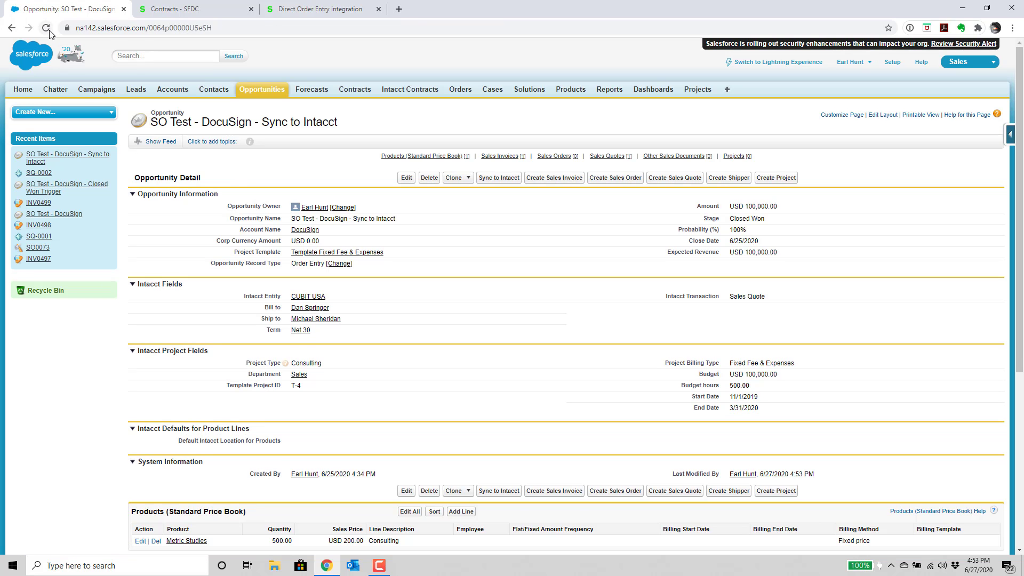
pyautogui.click(47, 27)
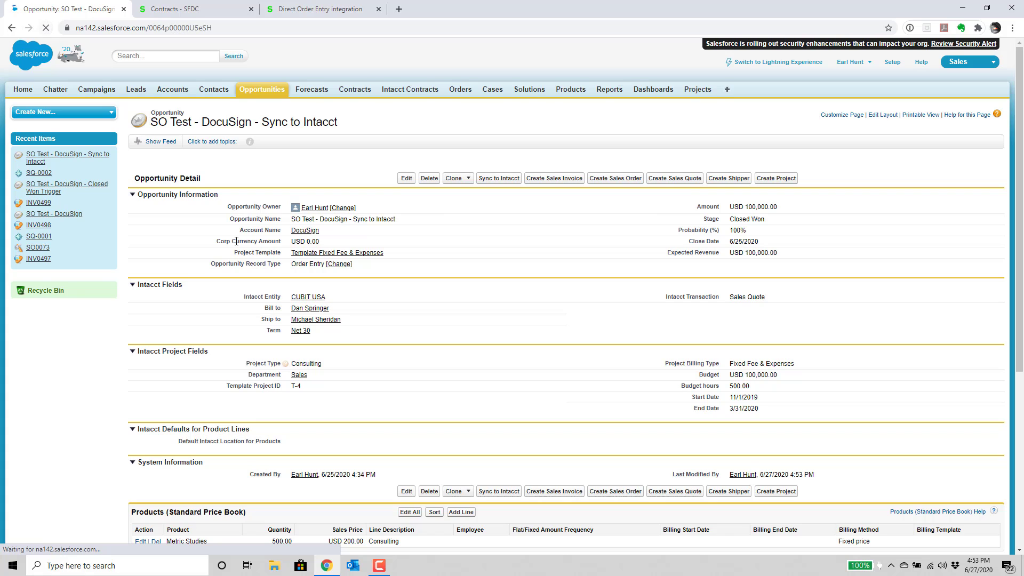
pyautogui.scroll(-5, 236, 241)
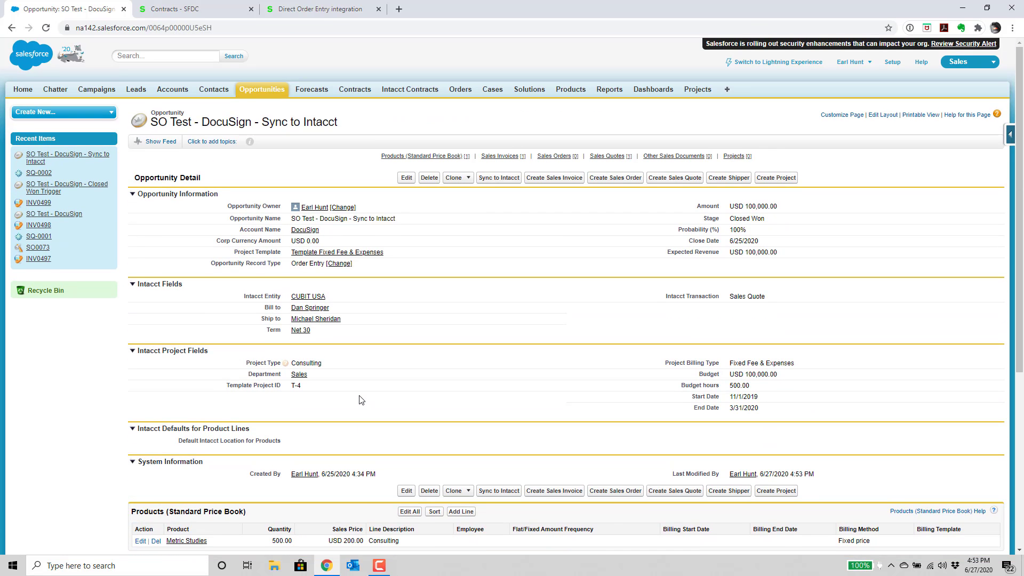
# Step: Set the stage of the SO Test - DocuSign - Closed Won Trigger opportunity to Closed Won with 100% probability and save it
pyautogui.click(262, 92)
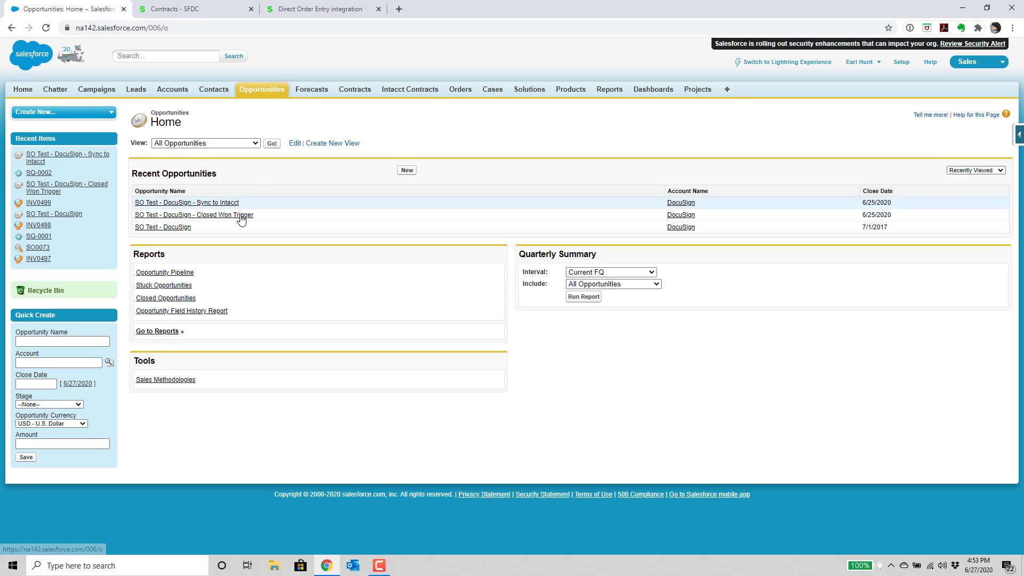
pyautogui.click(241, 216)
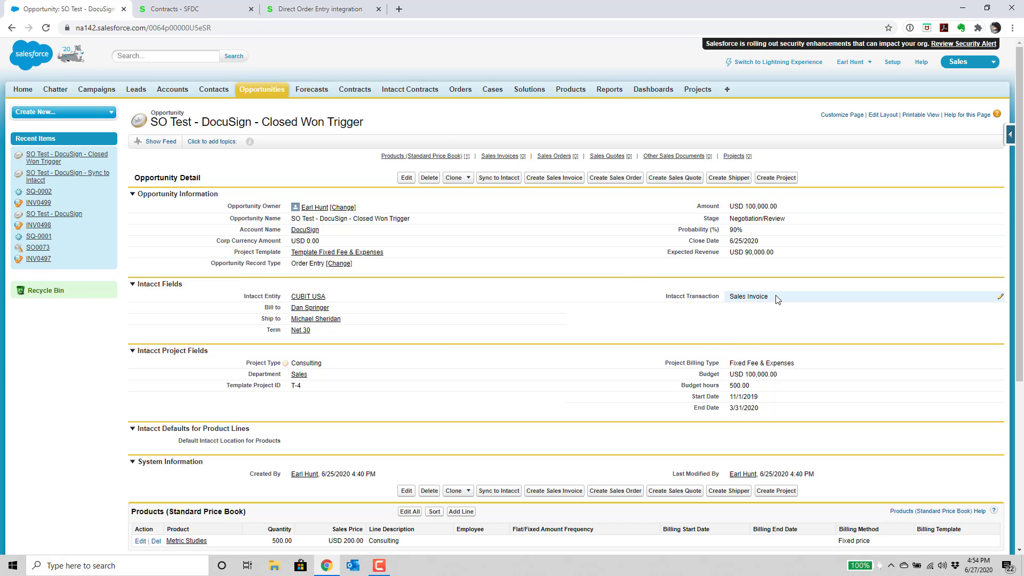
pyautogui.doubleClick(1002, 222)
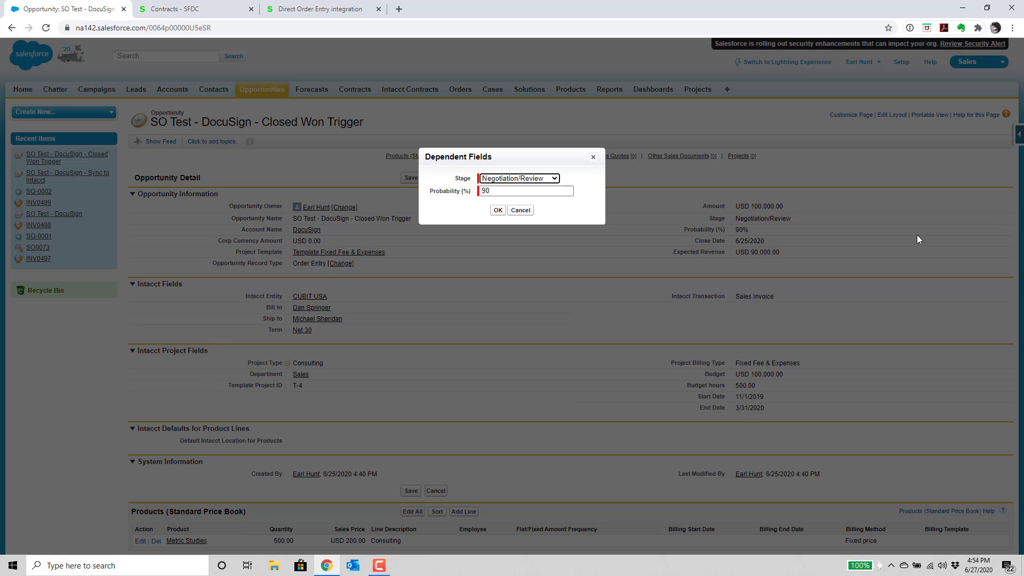
pyautogui.click(554, 179)
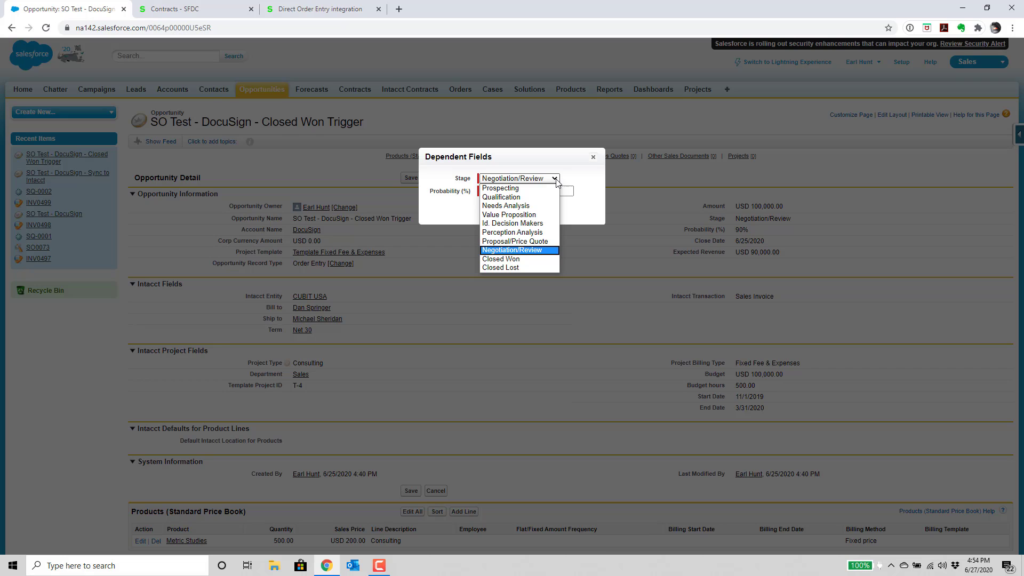
pyautogui.click(507, 259)
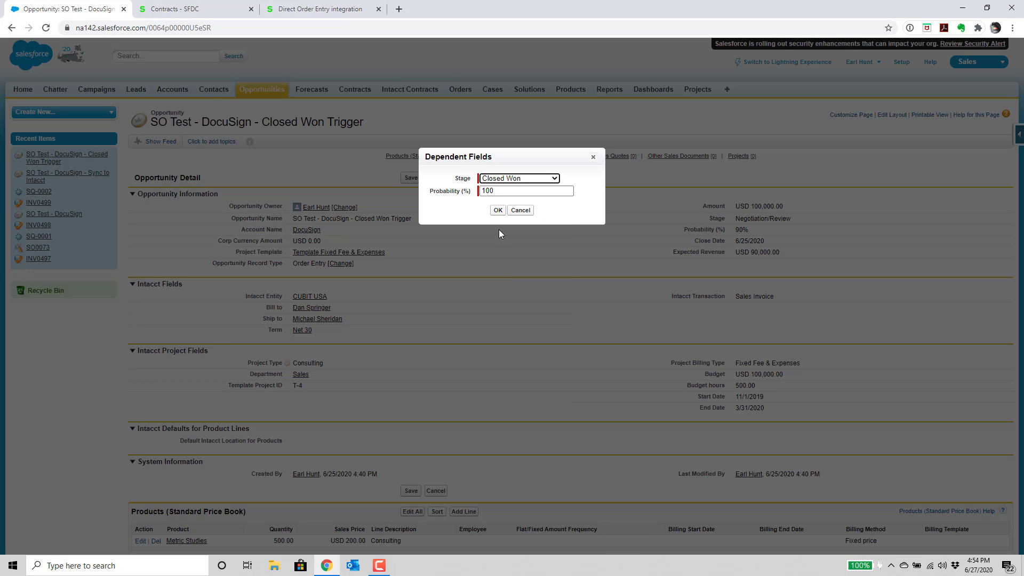
pyautogui.click(497, 211)
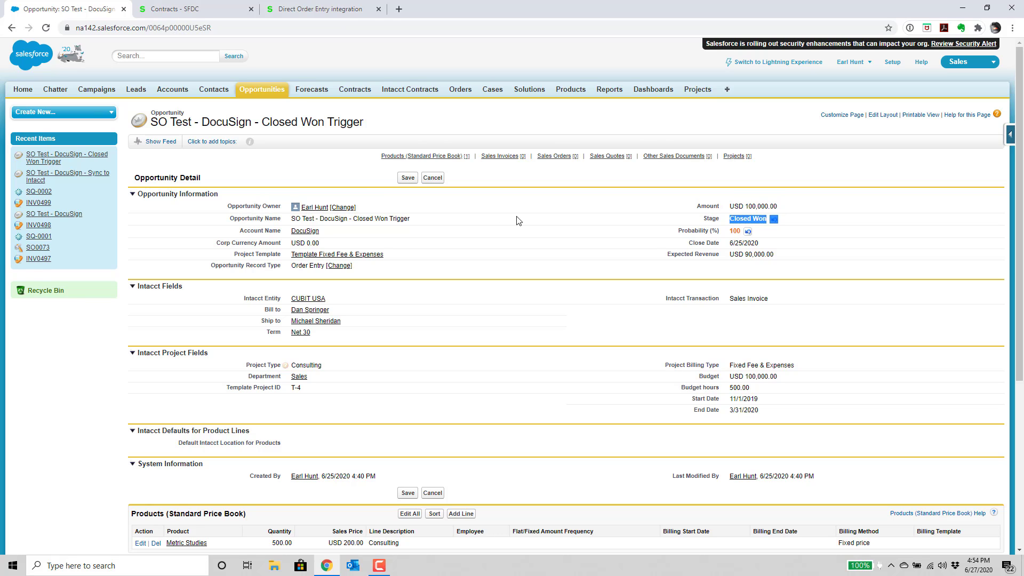
pyautogui.click(408, 181)
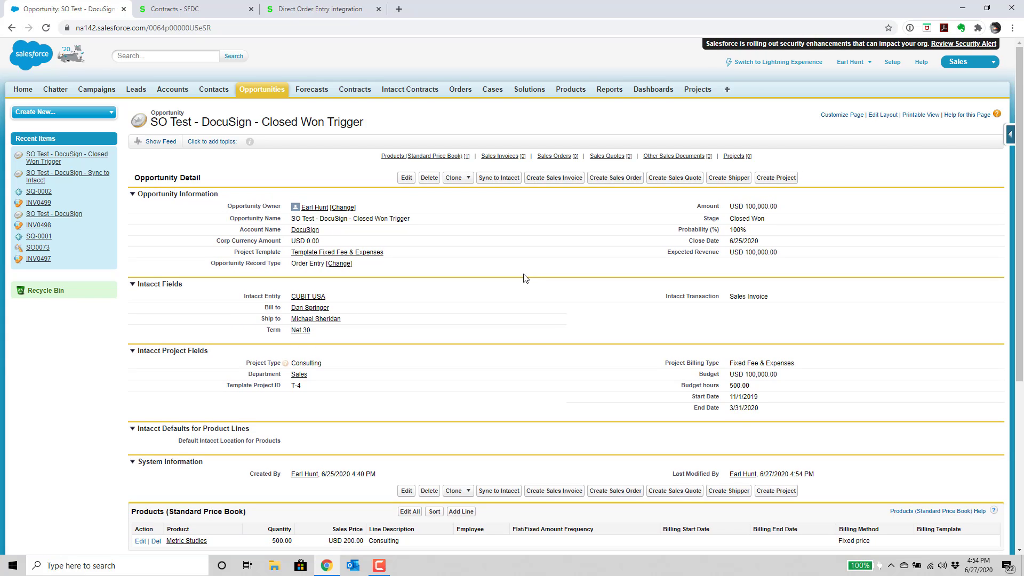
# Step: Reload the opportunity record and check its related Sales Invoices list
pyautogui.click(48, 29)
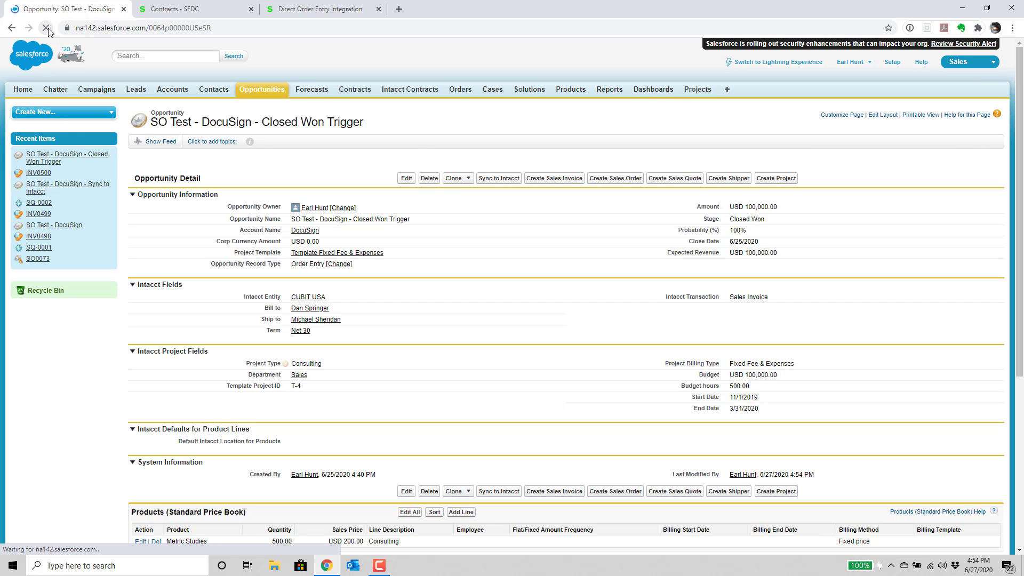
pyautogui.scroll(-4, 361, 244)
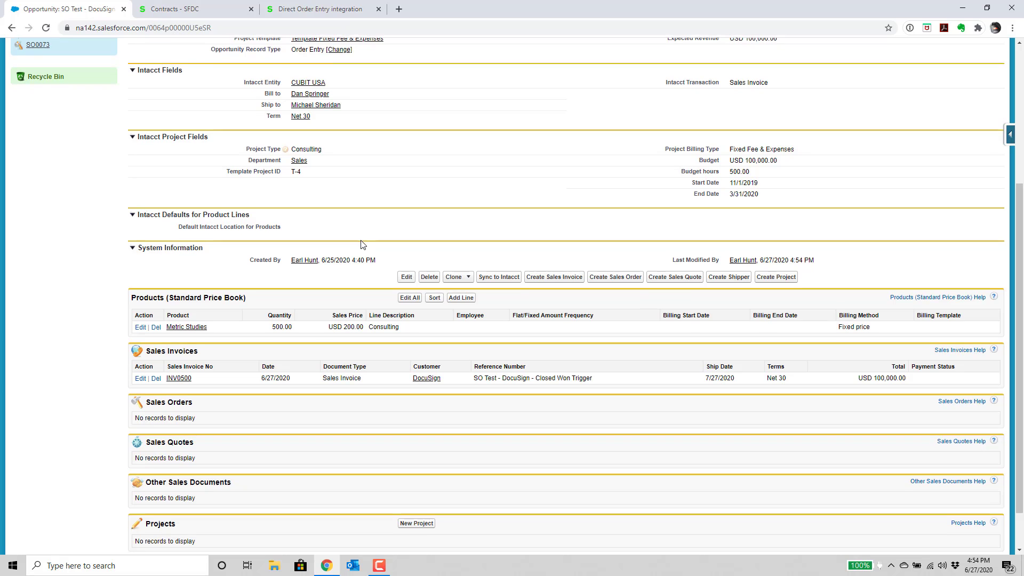
pyautogui.scroll(-2, 361, 244)
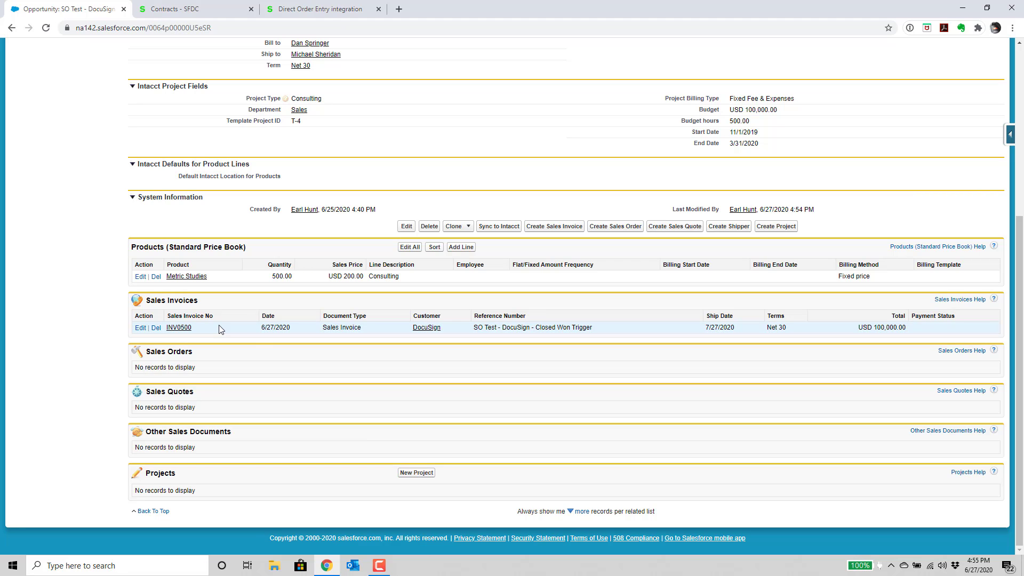
pyautogui.scroll(5, 283, 312)
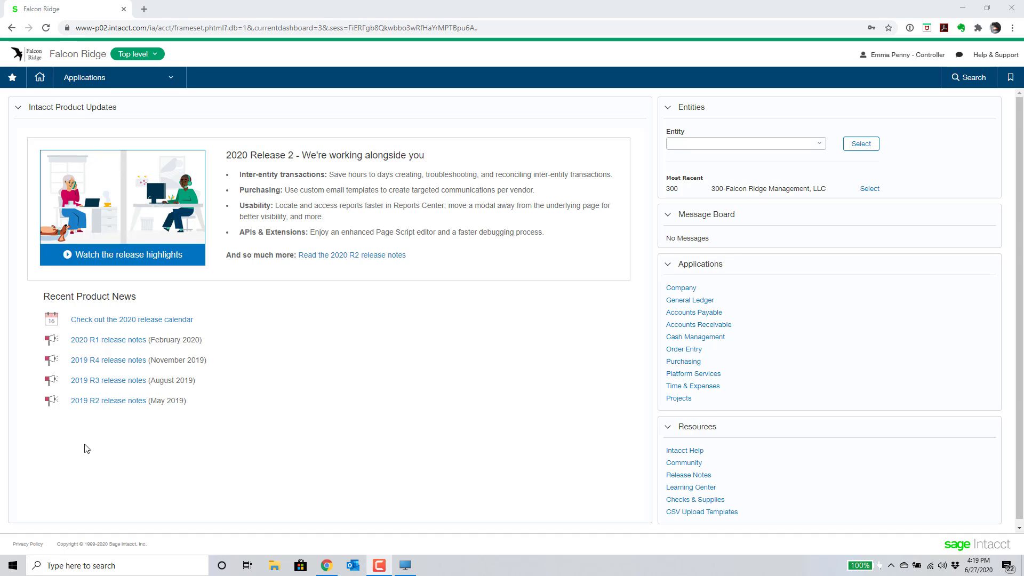
# Step: Open the Purchase Order Tempate email template for editing from the company's email templates in Sage Intacct
pyautogui.click(79, 80)
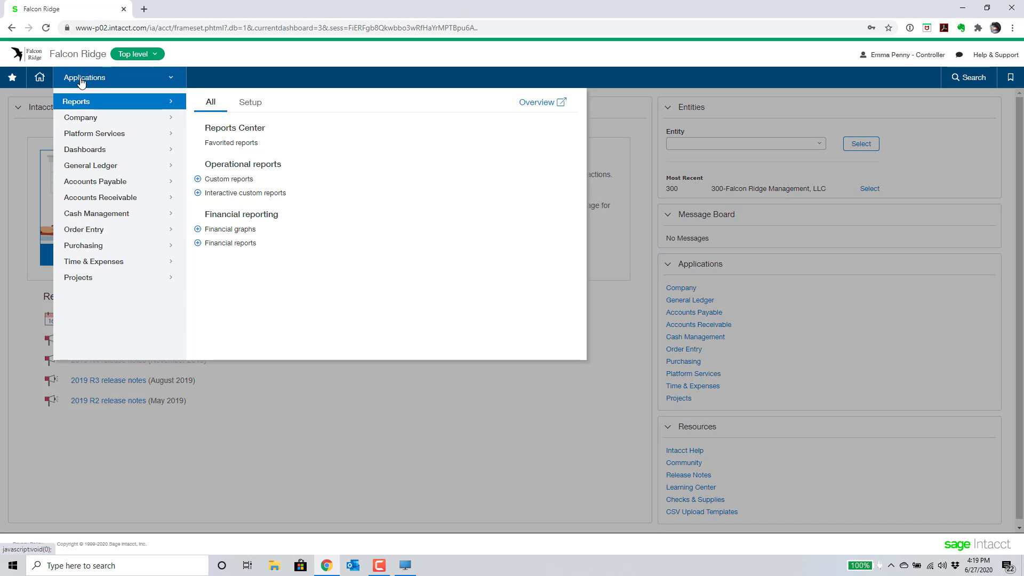
pyautogui.moveTo(89, 122)
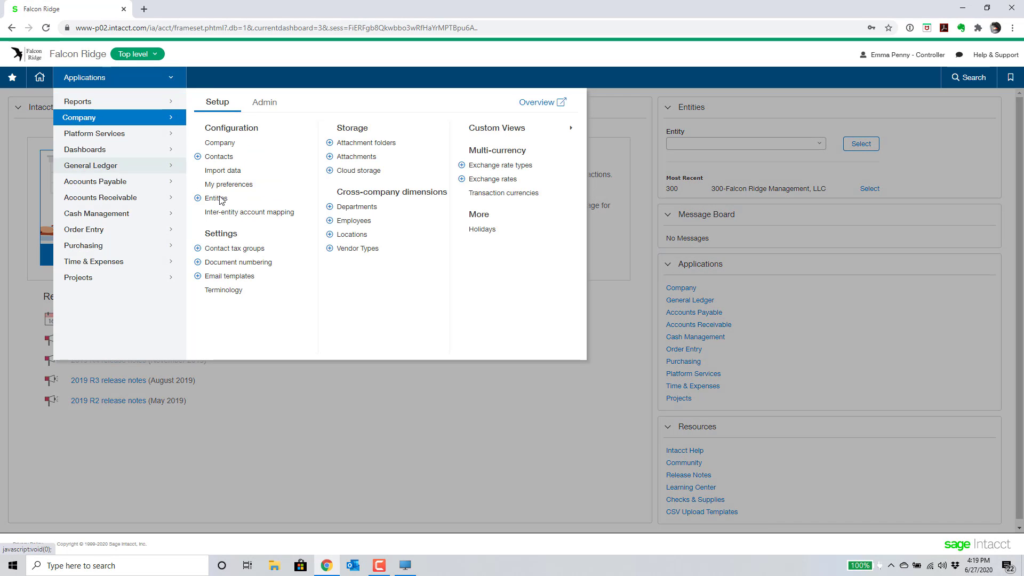
pyautogui.click(266, 276)
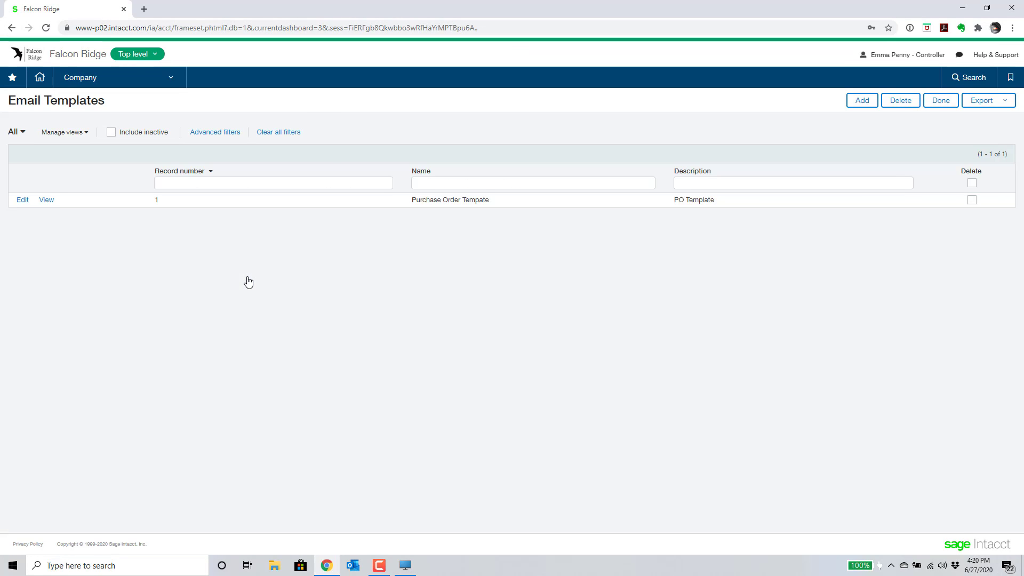
pyautogui.click(21, 201)
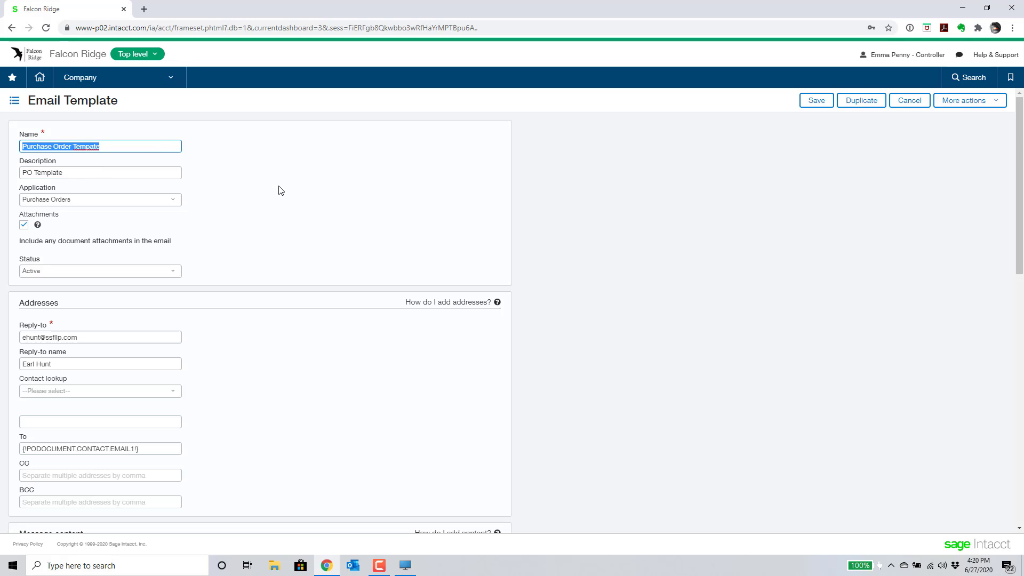
# Step: Choose Contact - email 1 in the contact lookup of the template's Addresses section
pyautogui.scroll(-1, 281, 190)
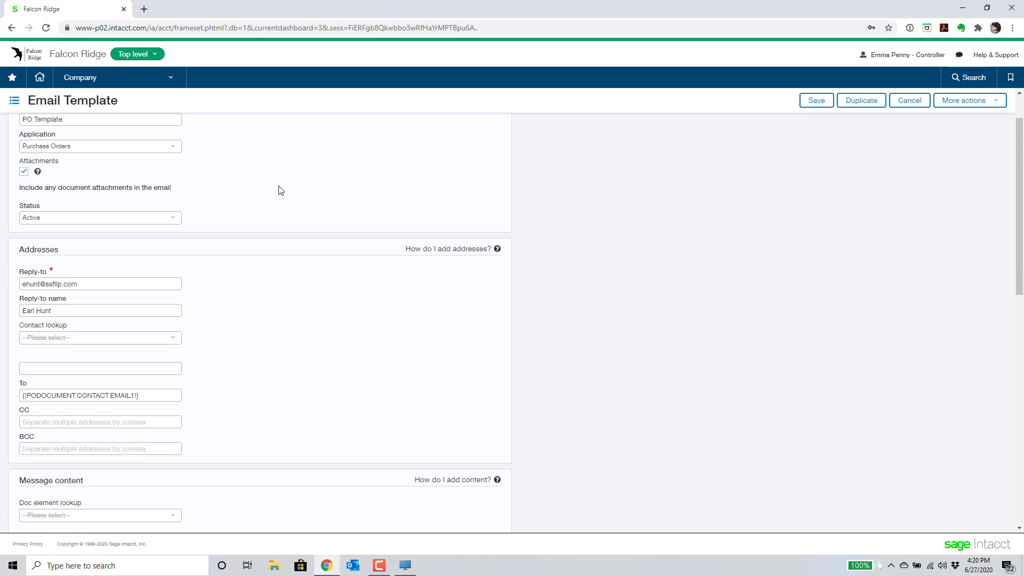
pyautogui.scroll(-1, 281, 191)
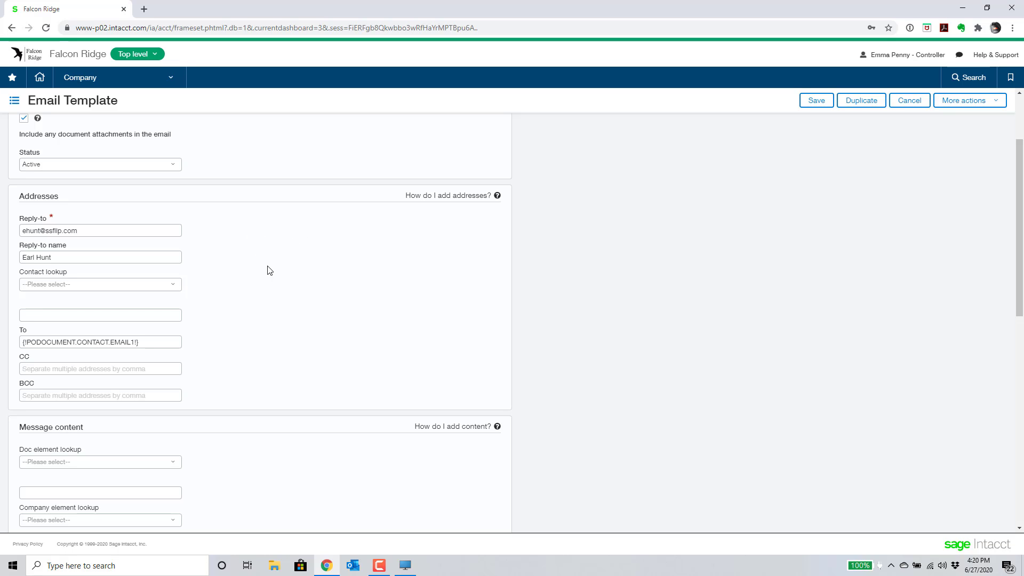
pyautogui.scroll(-1, 282, 246)
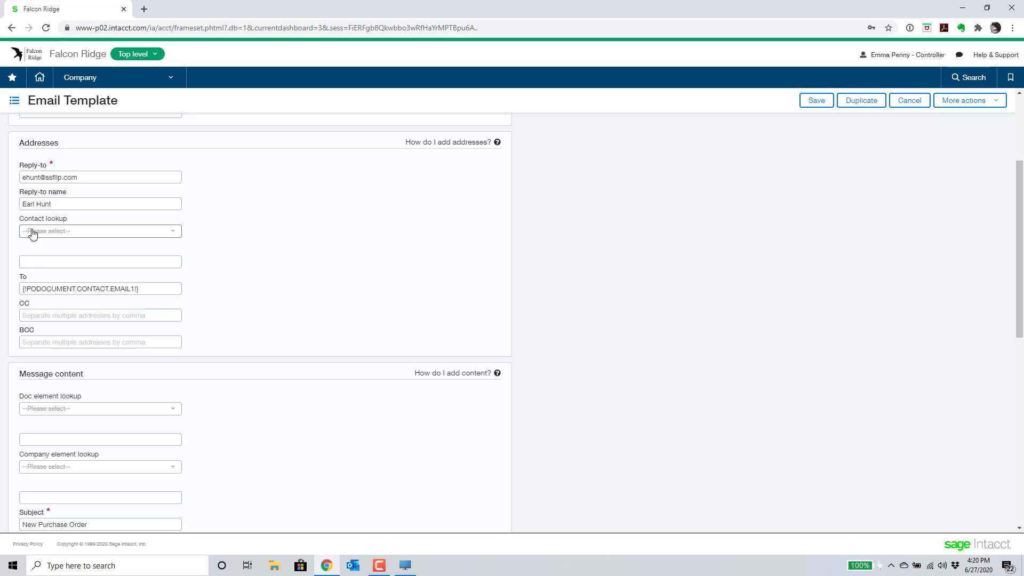
pyautogui.click(175, 233)
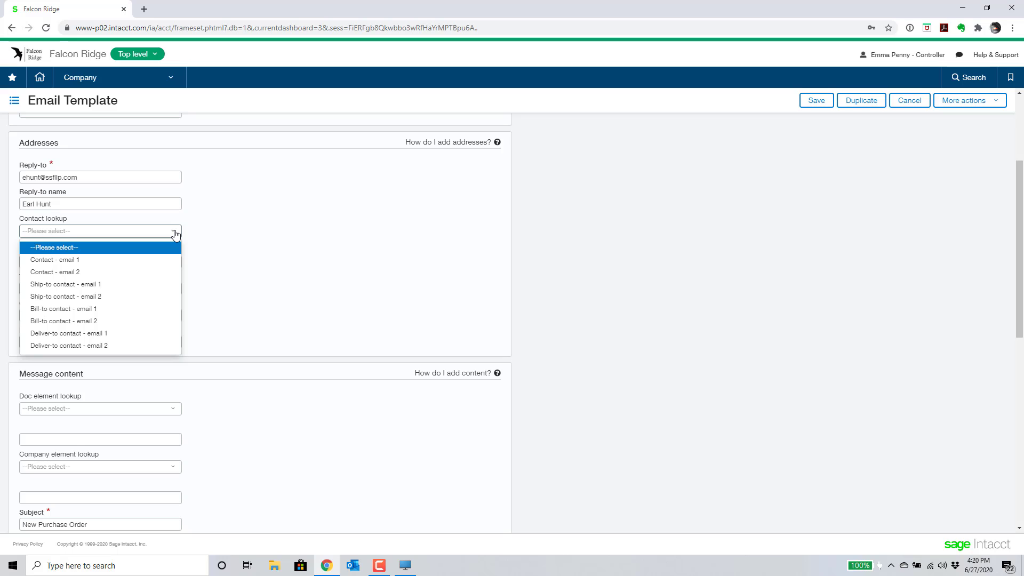
pyautogui.click(101, 262)
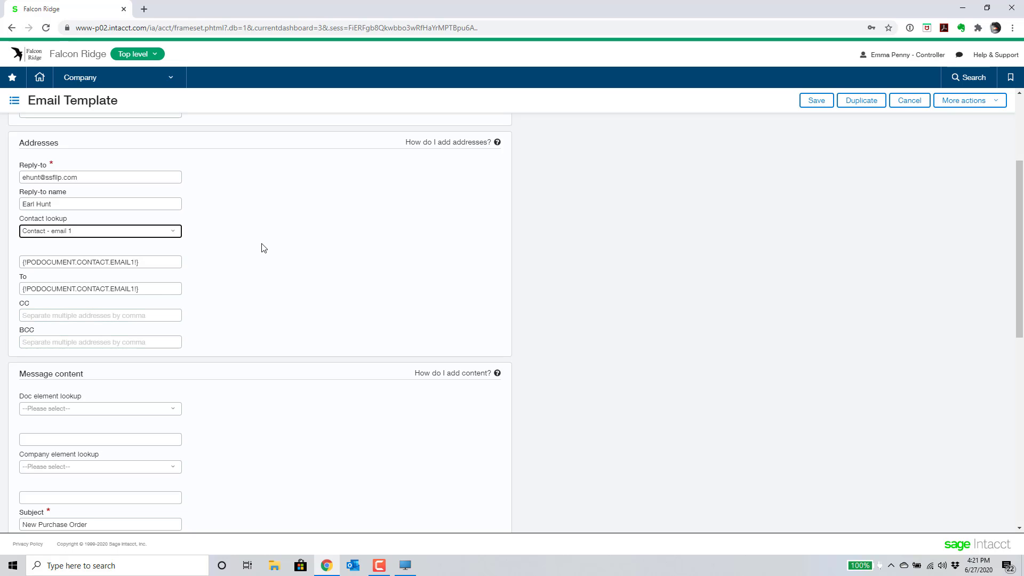
# Step: Choose Document ID in the doc element lookup of the message content and save the email template
pyautogui.scroll(-4, 261, 247)
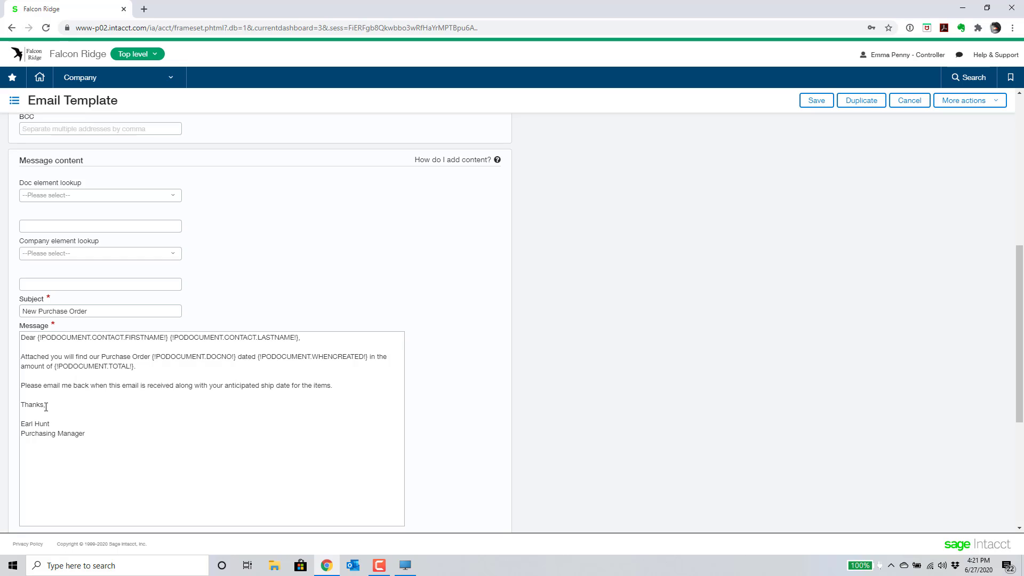
pyautogui.scroll(1, 257, 246)
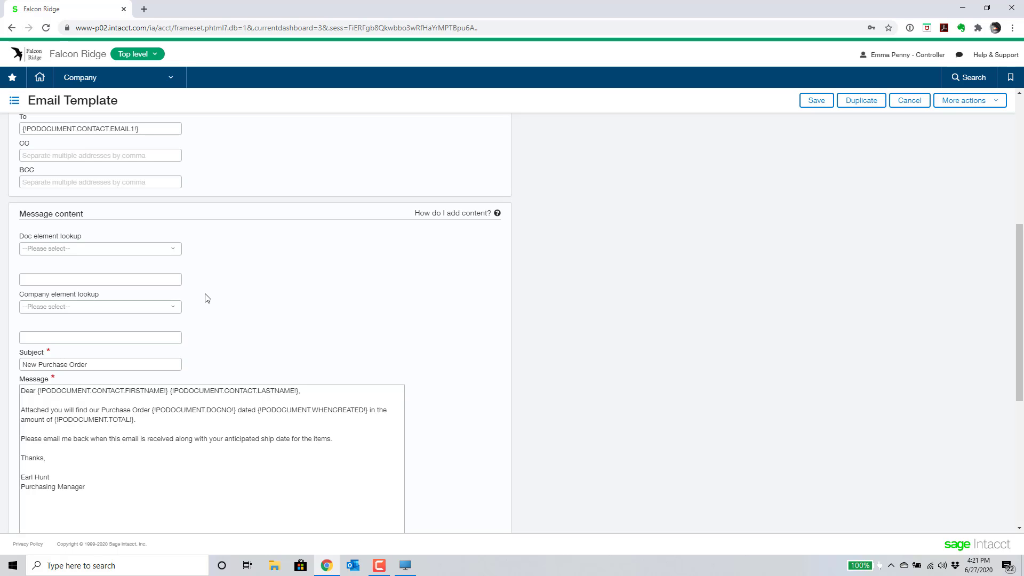
pyautogui.click(180, 249)
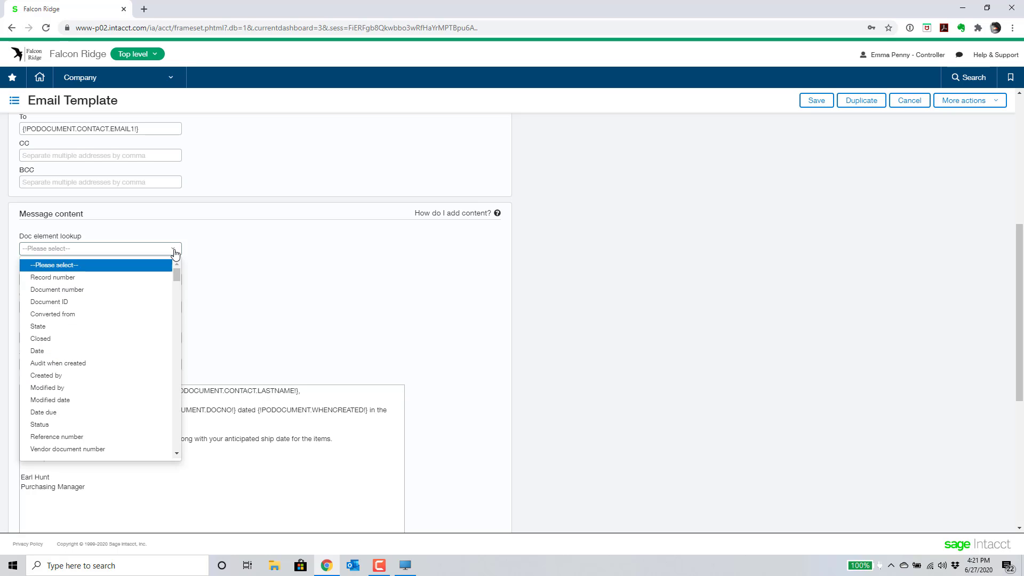
pyautogui.click(94, 305)
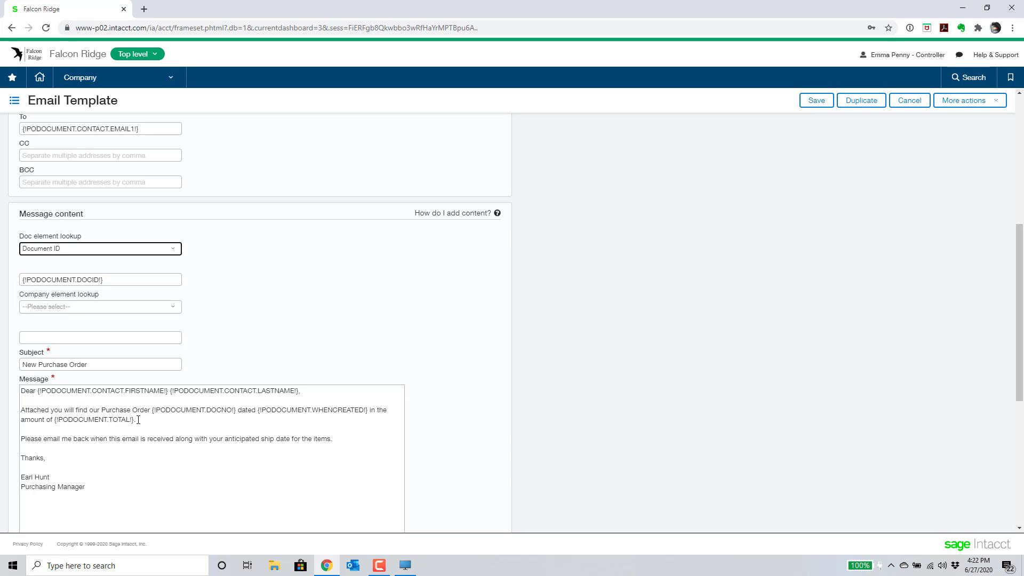
pyautogui.click(815, 104)
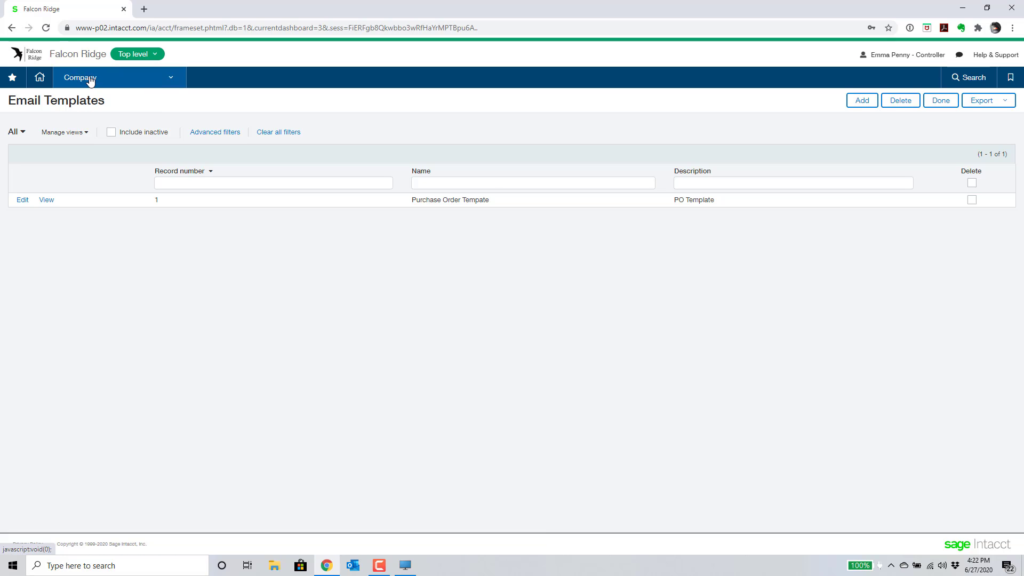
# Step: View the Amazon.com vendor record in Accounts Payable and check the email template options in its additional information
pyautogui.click(90, 79)
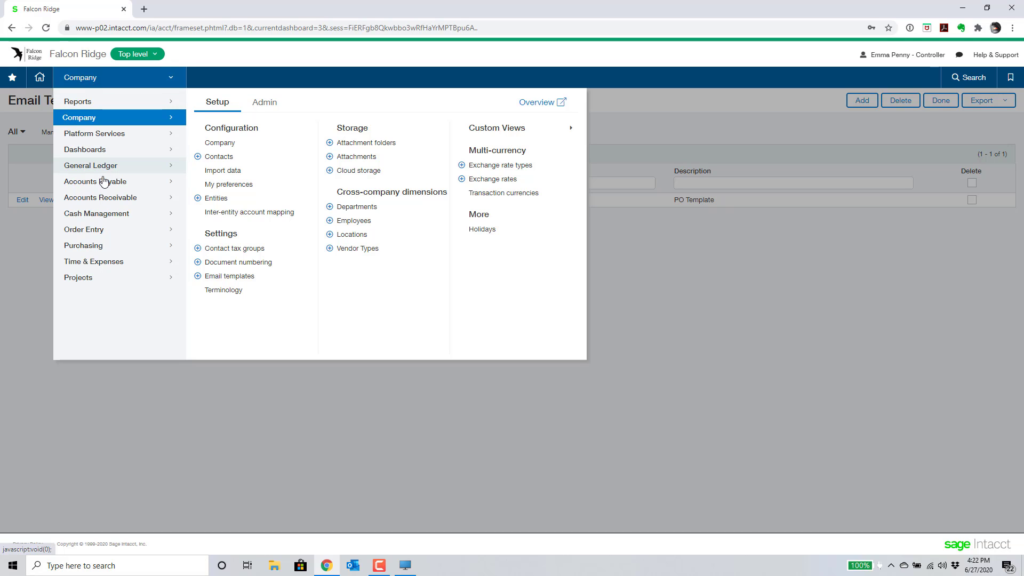
pyautogui.moveTo(104, 181)
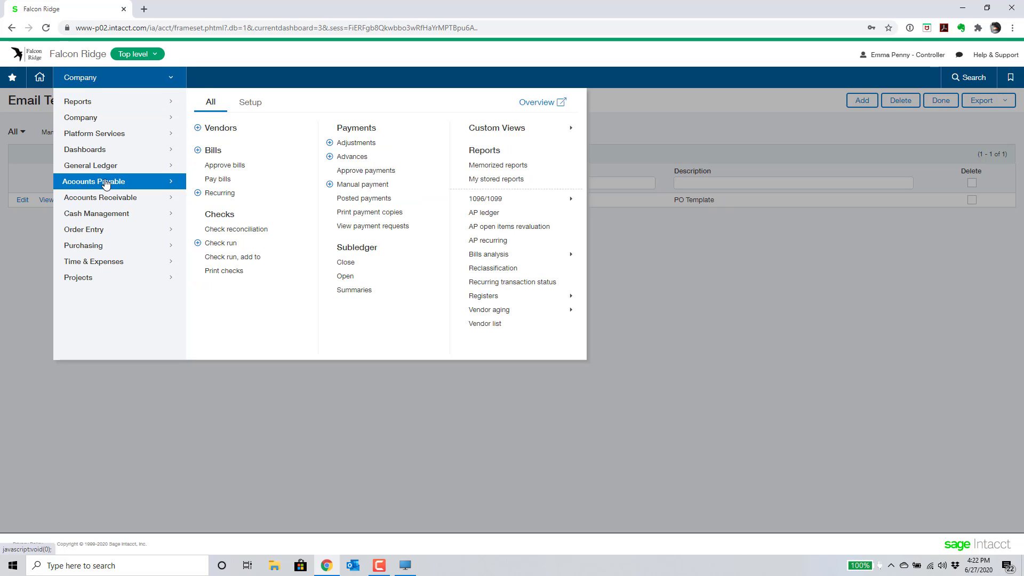
pyautogui.click(220, 130)
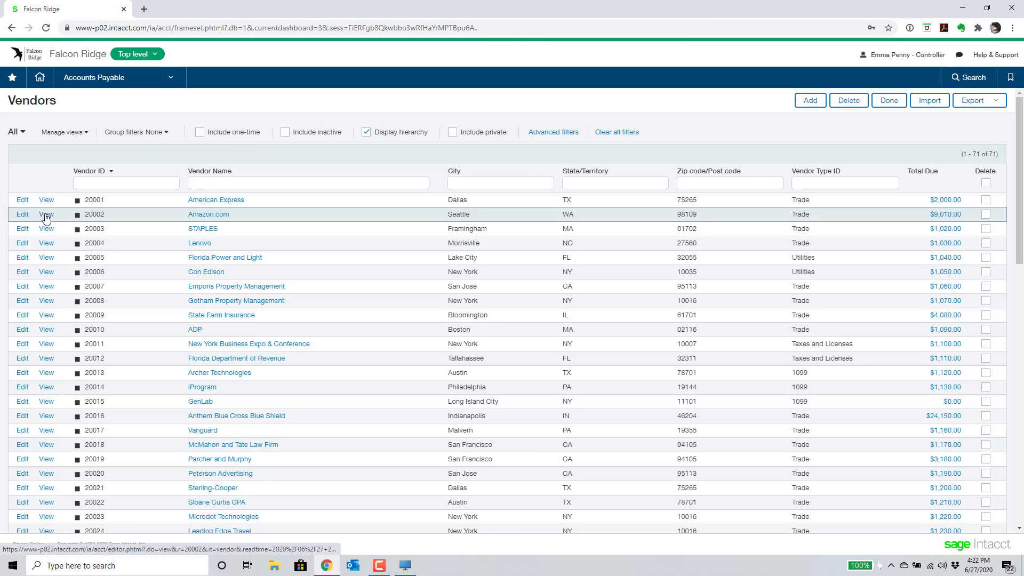
pyautogui.click(46, 215)
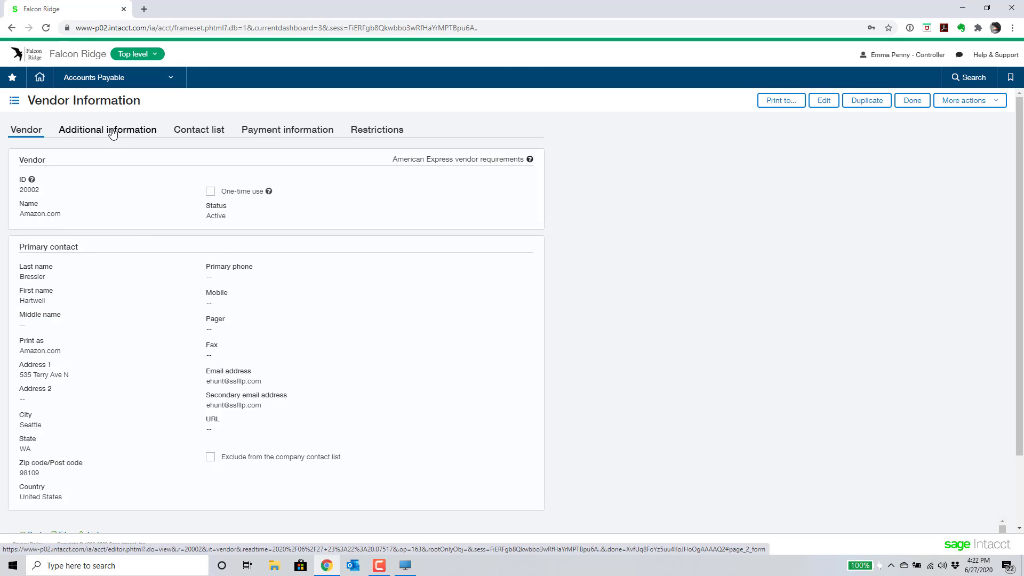
pyautogui.click(112, 133)
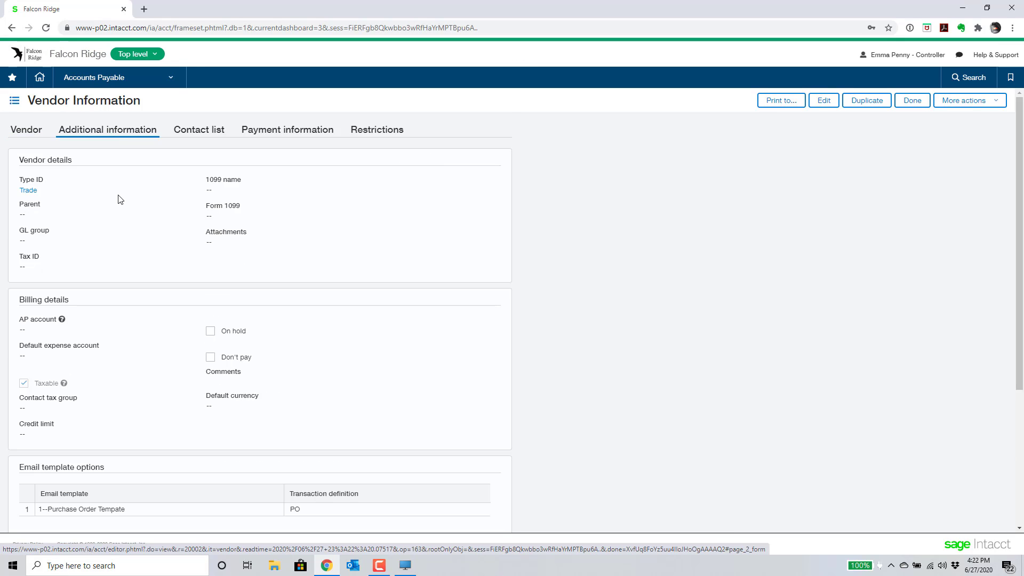
pyautogui.scroll(-4, 119, 199)
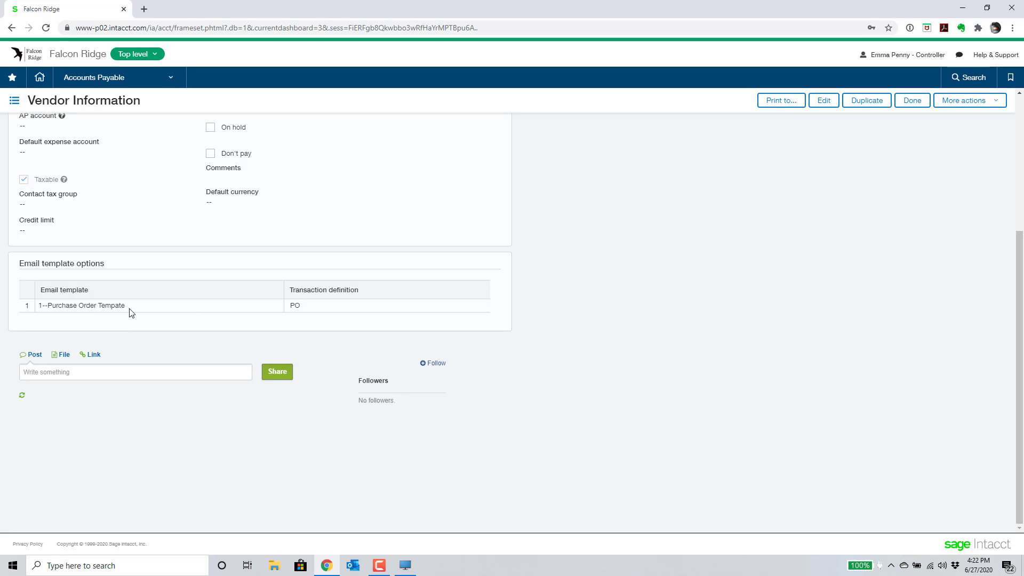
# Step: Open purchase order PO0005 from the Purchasing PO transactions for viewing and review its details and entries
pyautogui.click(89, 80)
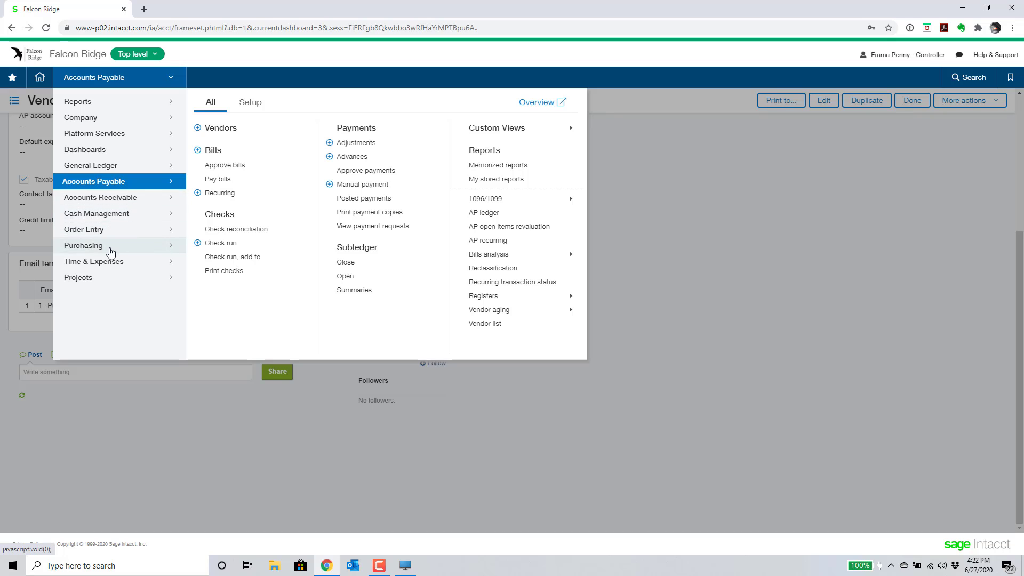
pyautogui.click(110, 248)
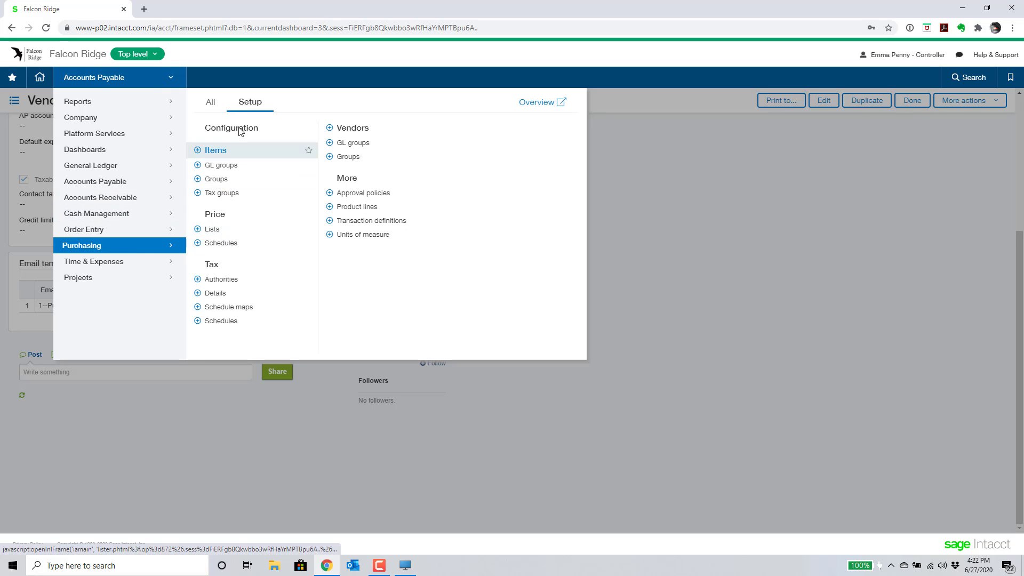
pyautogui.click(212, 105)
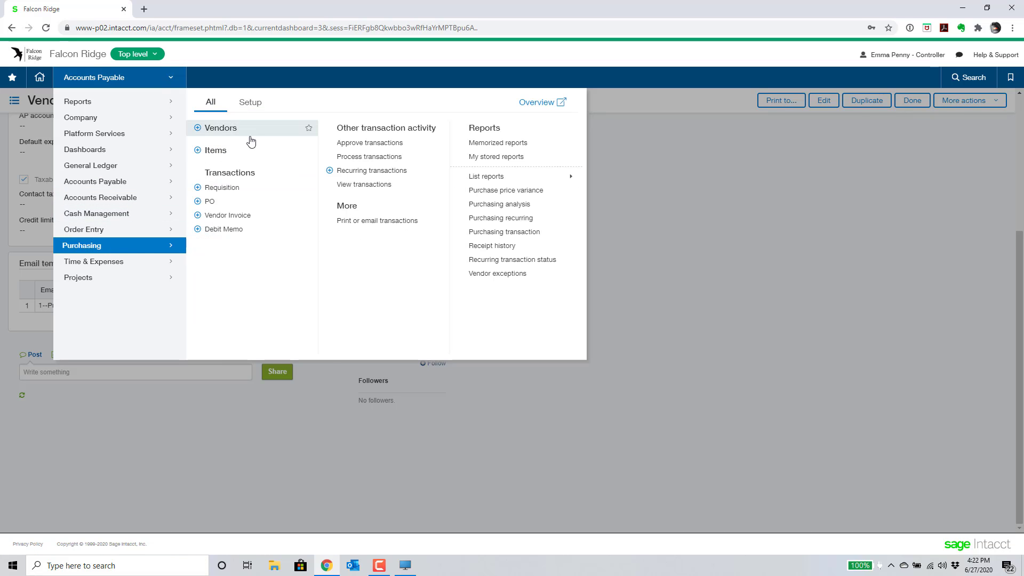
pyautogui.click(218, 206)
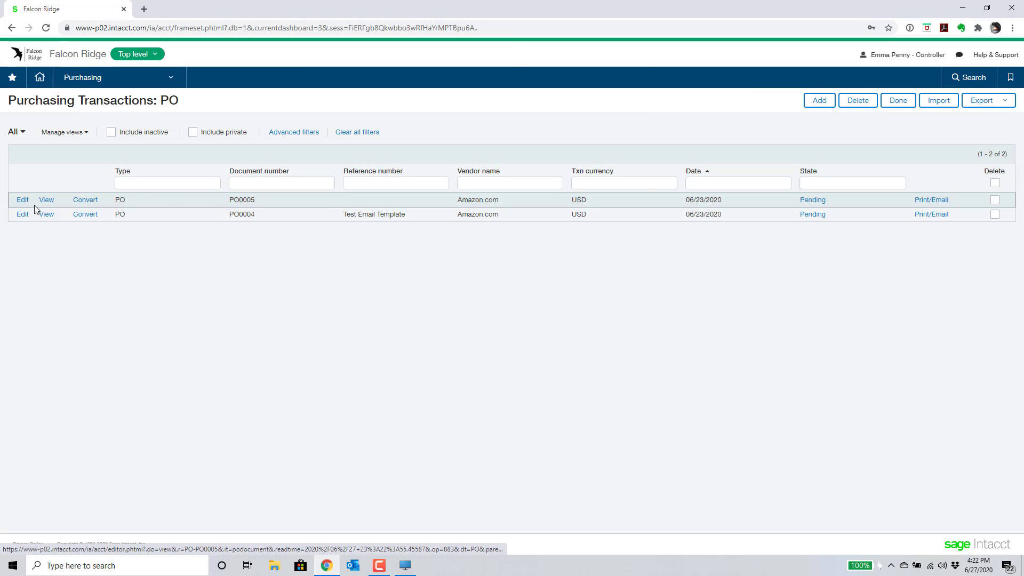
pyautogui.click(46, 201)
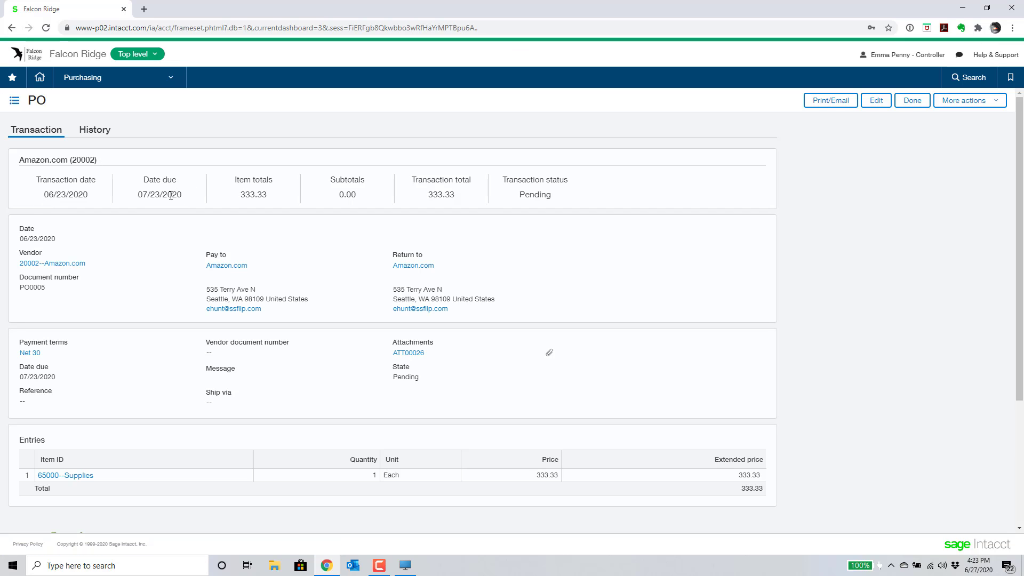
pyautogui.scroll(-1, 214, 191)
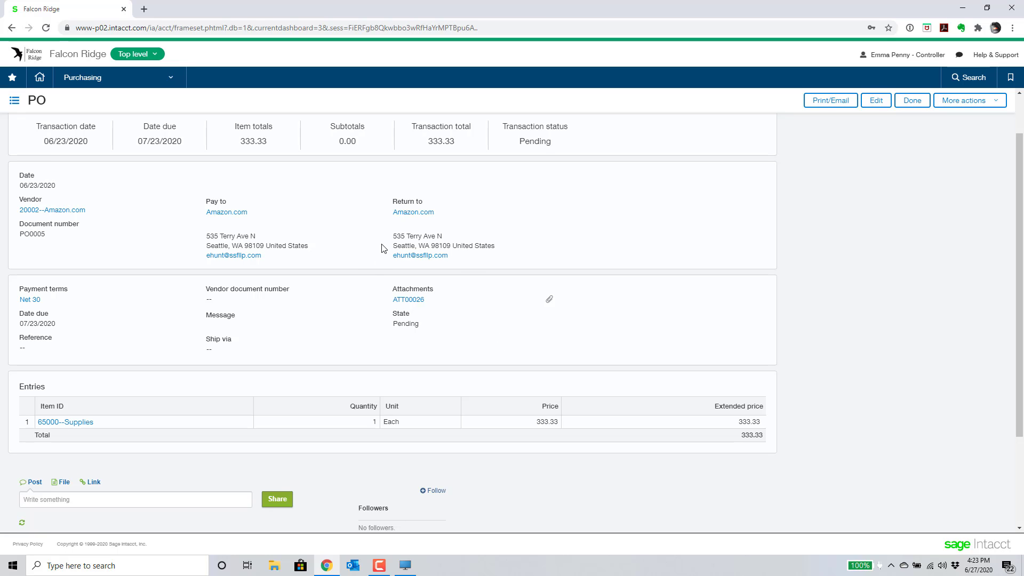
pyautogui.scroll(-3, 382, 248)
pyautogui.scroll(4, 382, 248)
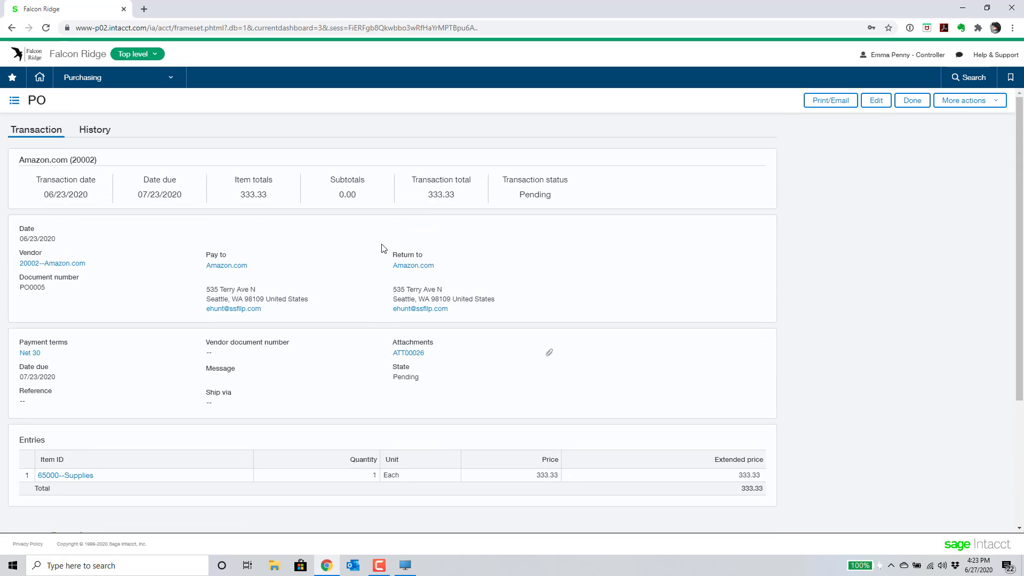
# Step: Review the delivery, time period and filter options for printing or emailing purchasing transactions, and view the matching documents
pyautogui.click(89, 85)
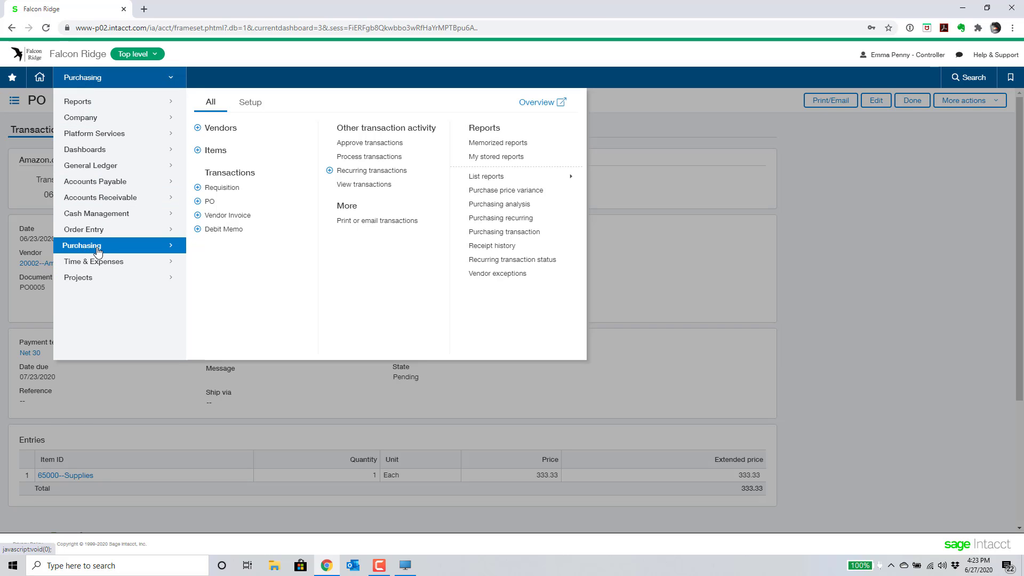
pyautogui.click(381, 228)
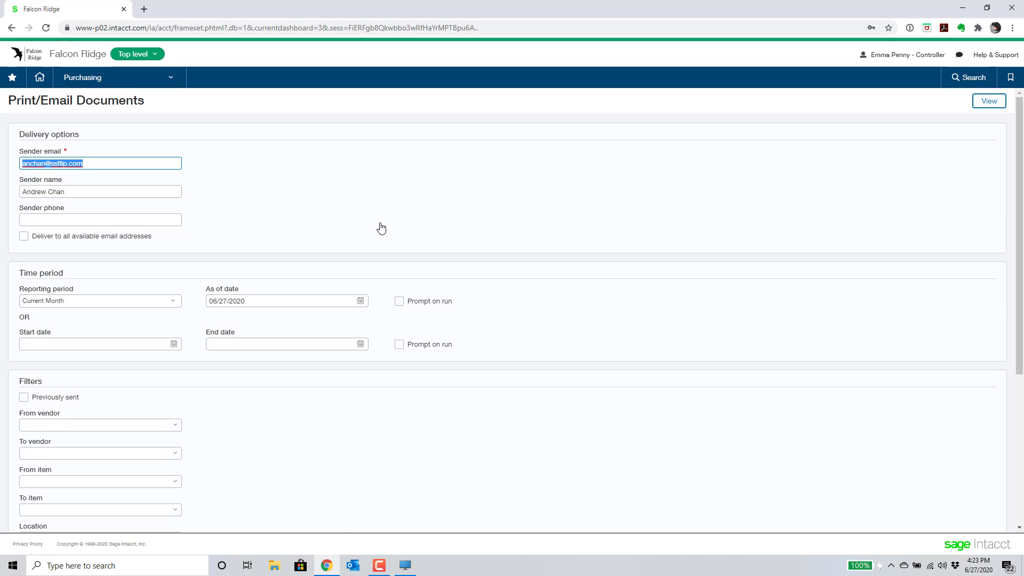
pyautogui.scroll(-1, 417, 211)
pyautogui.scroll(-2, 417, 211)
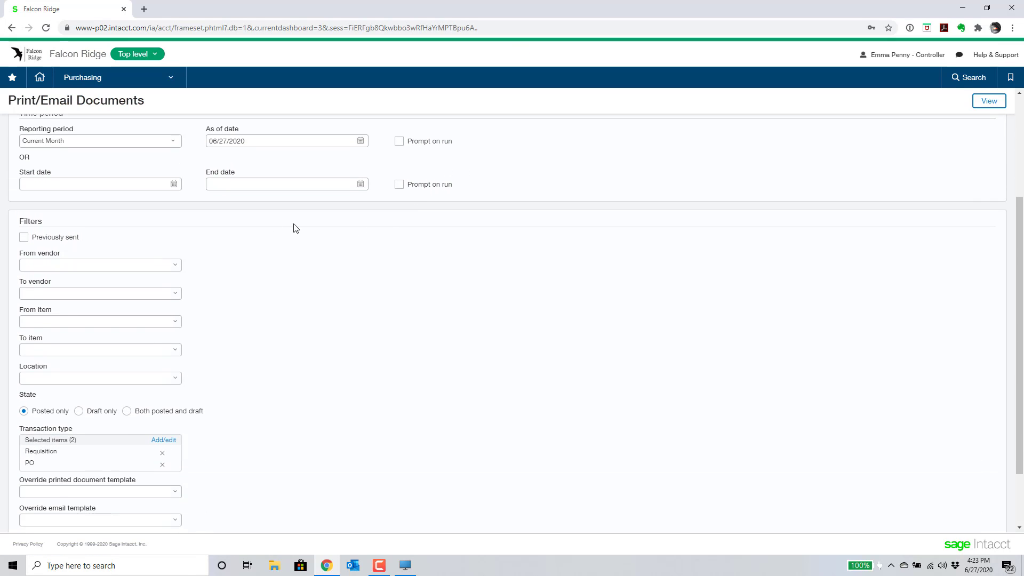
pyautogui.scroll(-1, 316, 276)
pyautogui.scroll(3, 304, 277)
pyautogui.scroll(-2, 240, 291)
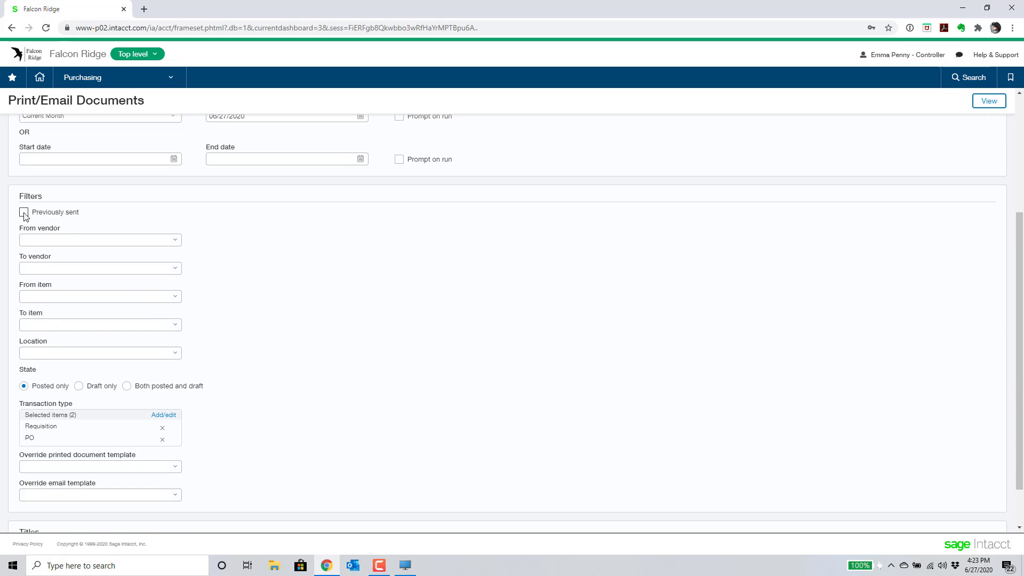
pyautogui.click(990, 103)
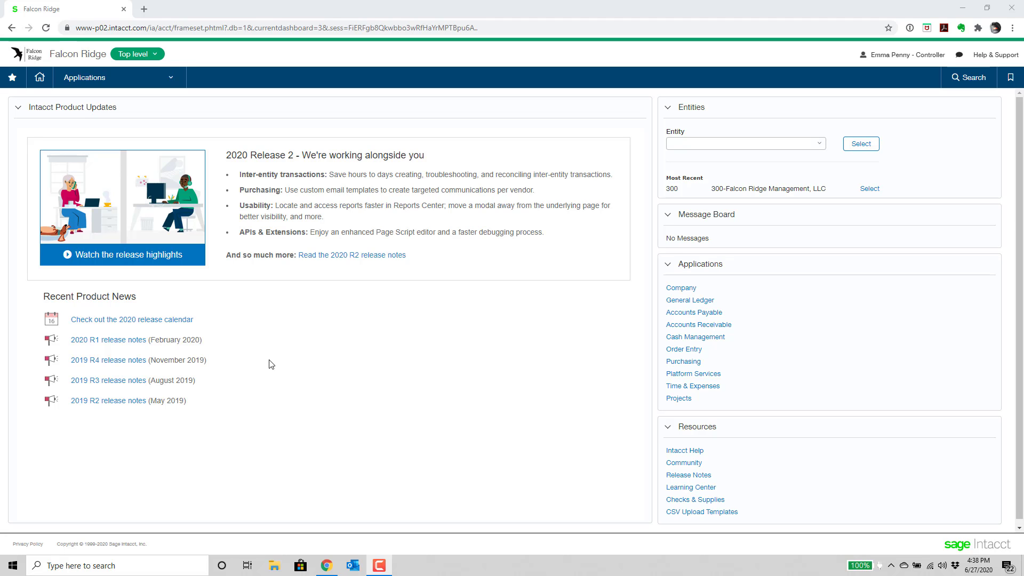
# Step: Look through the report types and the report audiences defined in the Reports setup
pyautogui.click(93, 78)
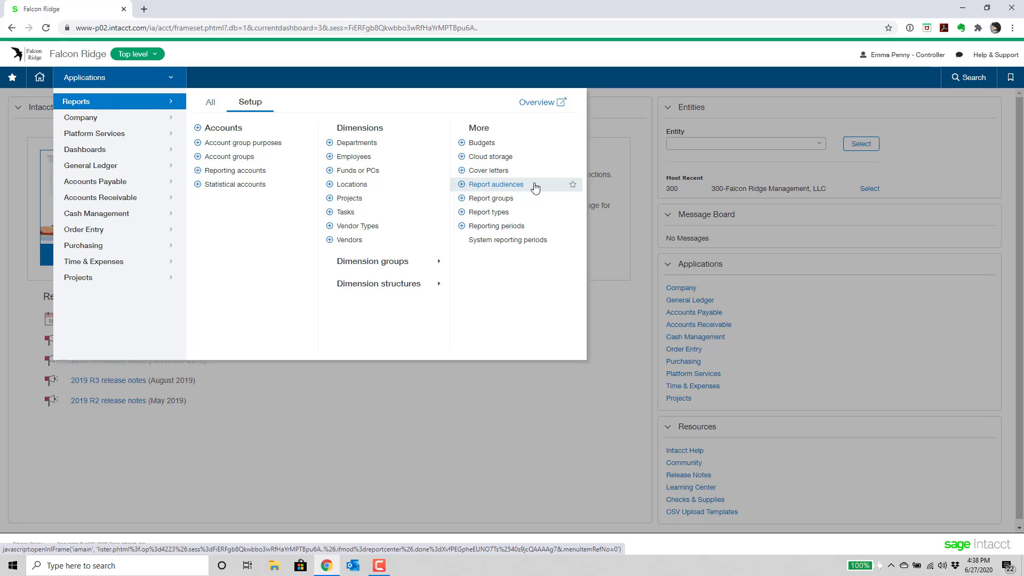
pyautogui.click(495, 213)
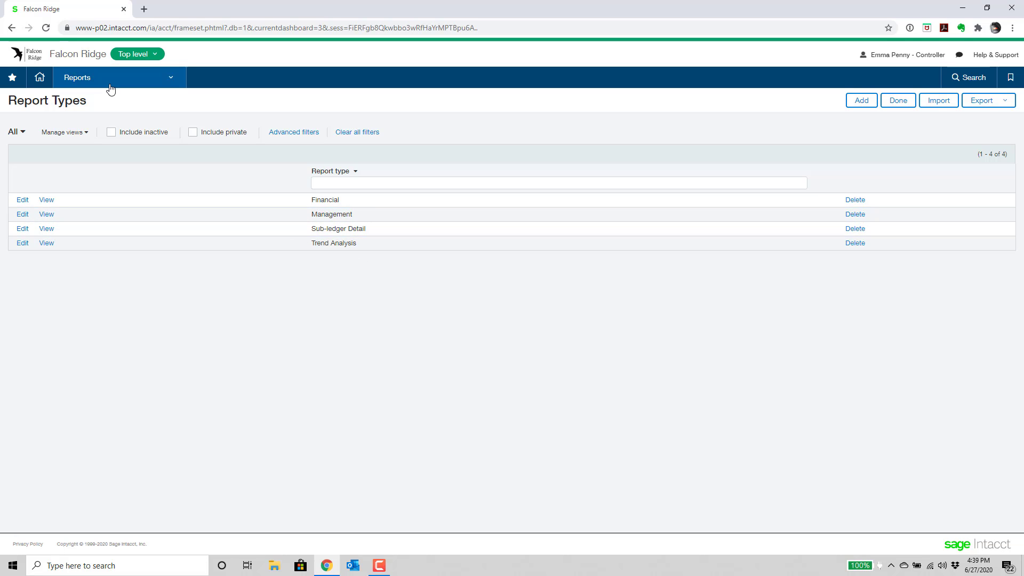
pyautogui.click(91, 81)
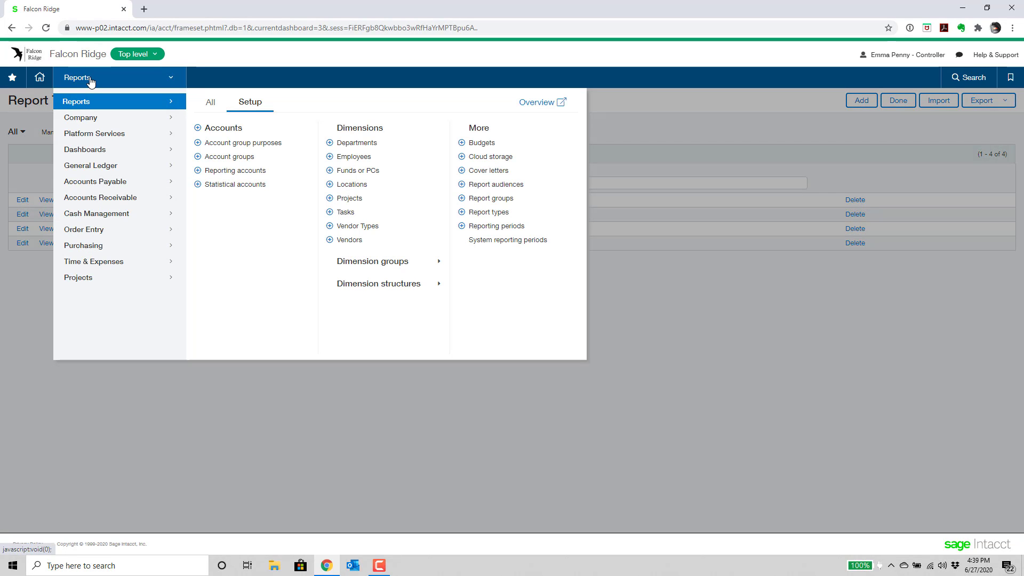
pyautogui.click(502, 186)
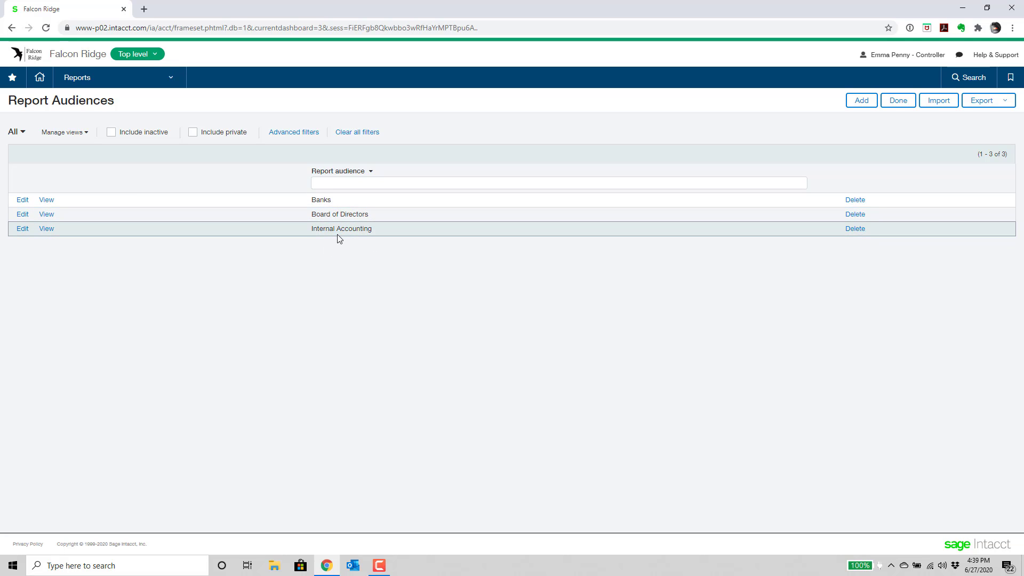
# Step: Open the Balance Sheet - Detail report for editing from the financial reports list
pyautogui.click(80, 78)
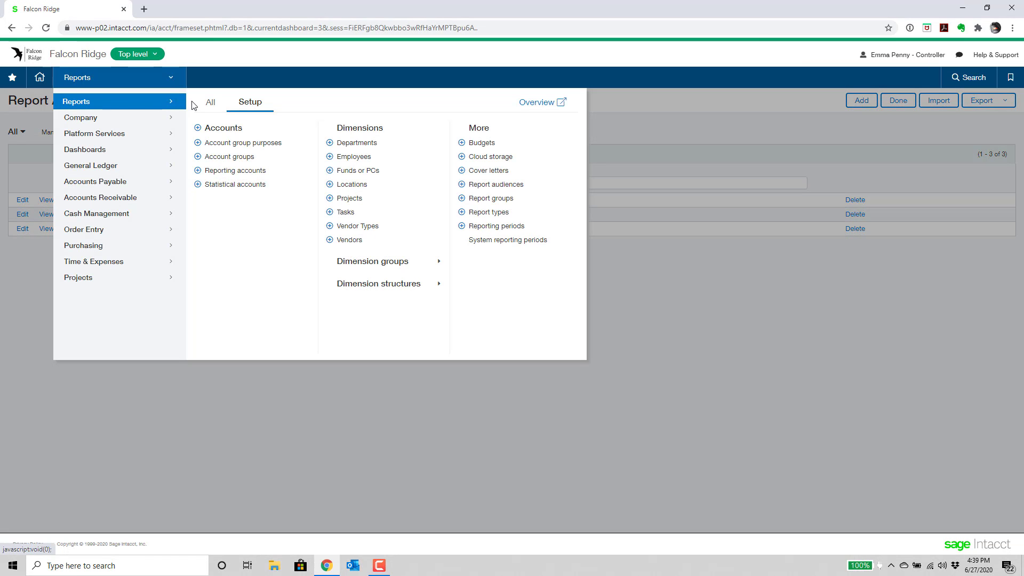
pyautogui.click(209, 102)
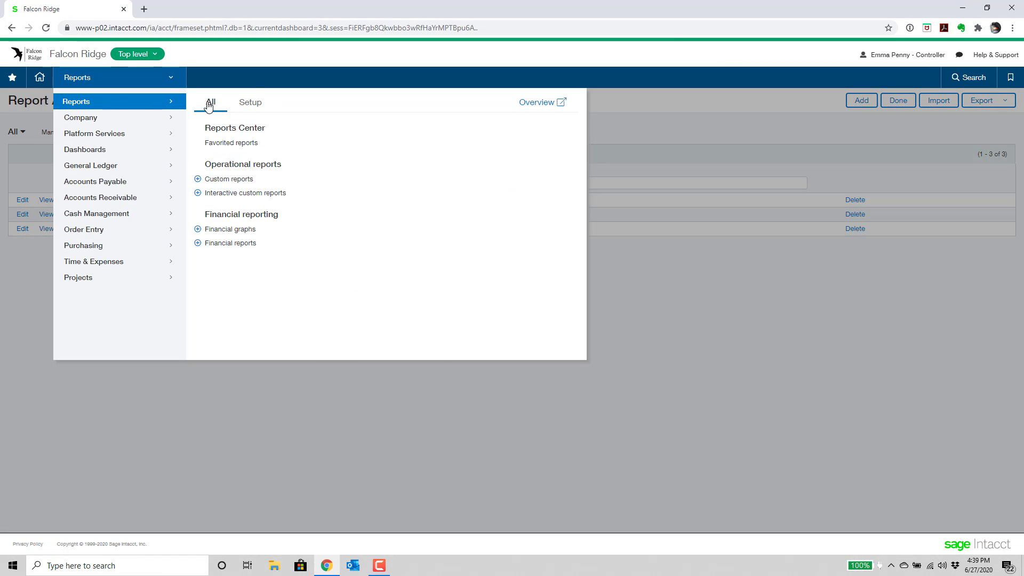
pyautogui.click(235, 248)
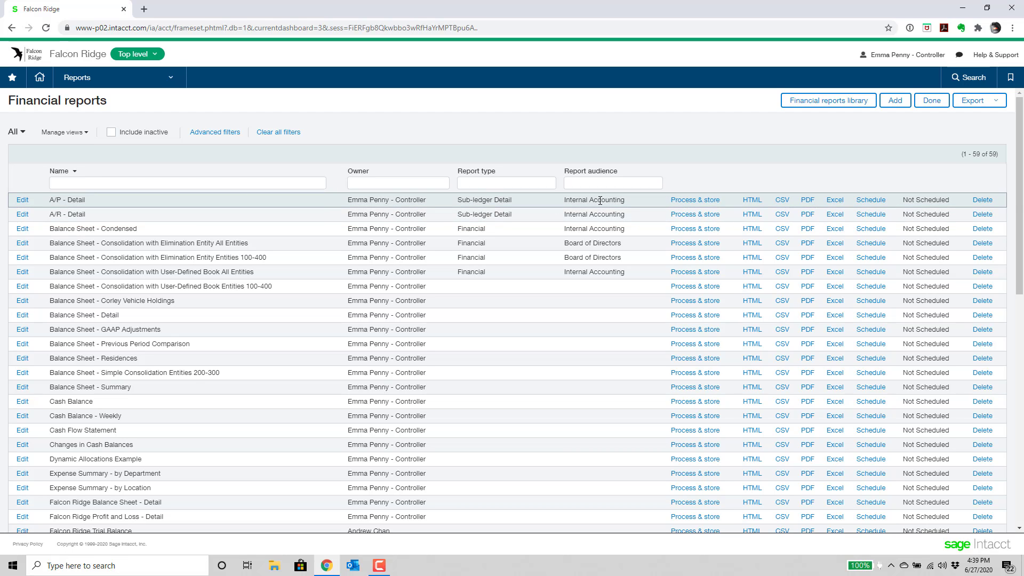
pyautogui.click(23, 316)
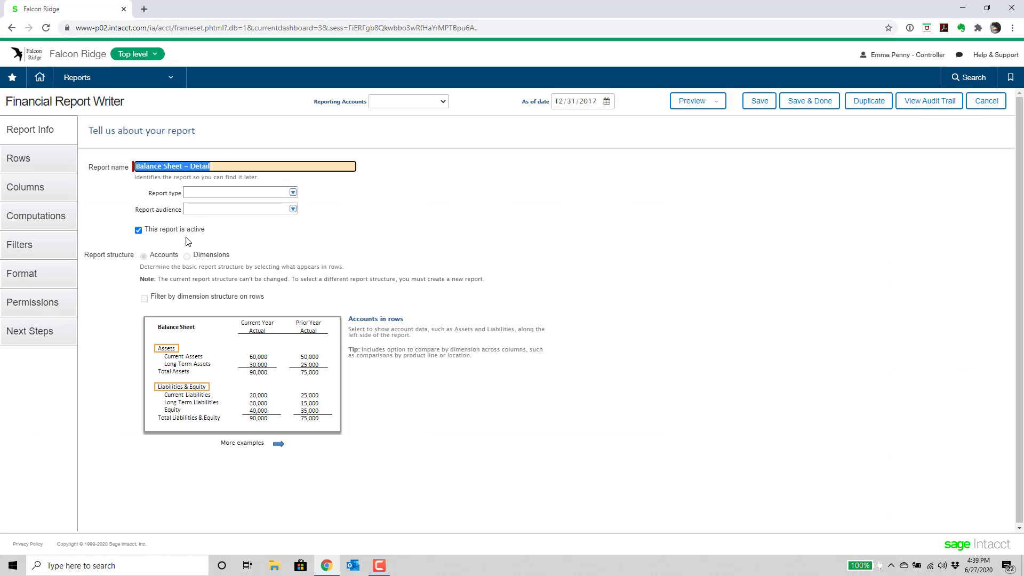
# Step: Set the report type to Financial and the report audience to Internal Accounting, and save and close the report
pyautogui.click(293, 192)
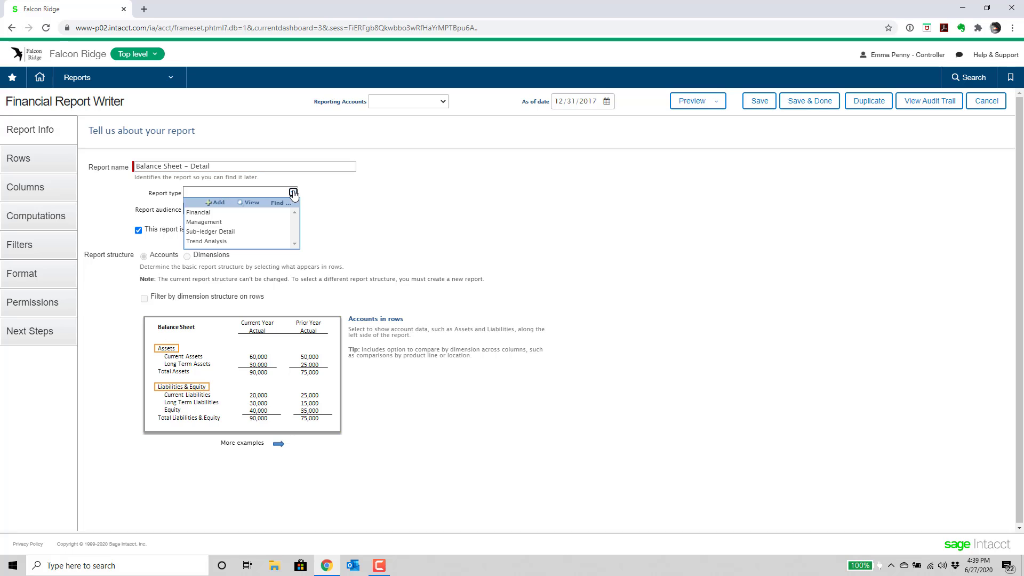
pyautogui.click(215, 215)
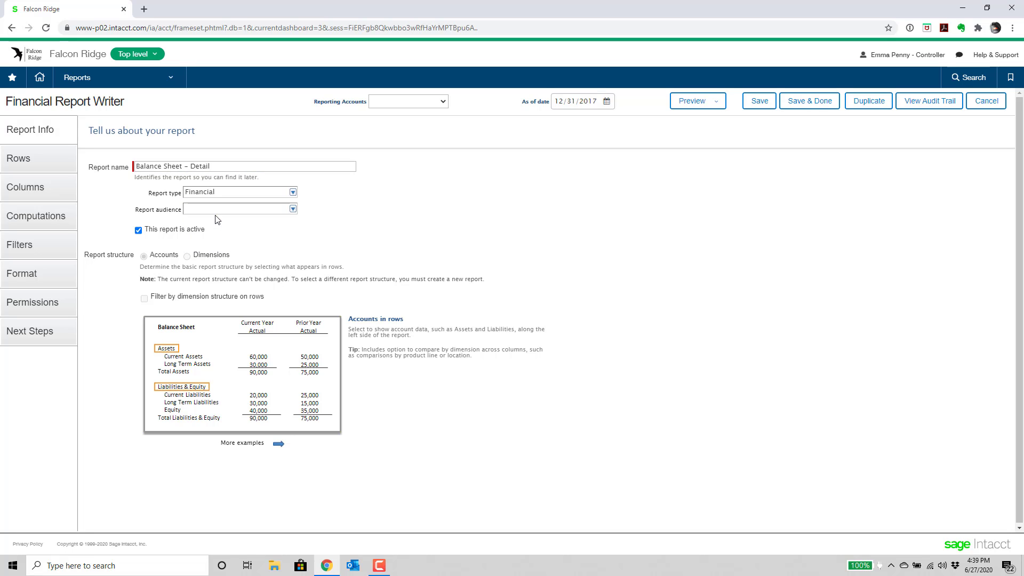
pyautogui.click(293, 210)
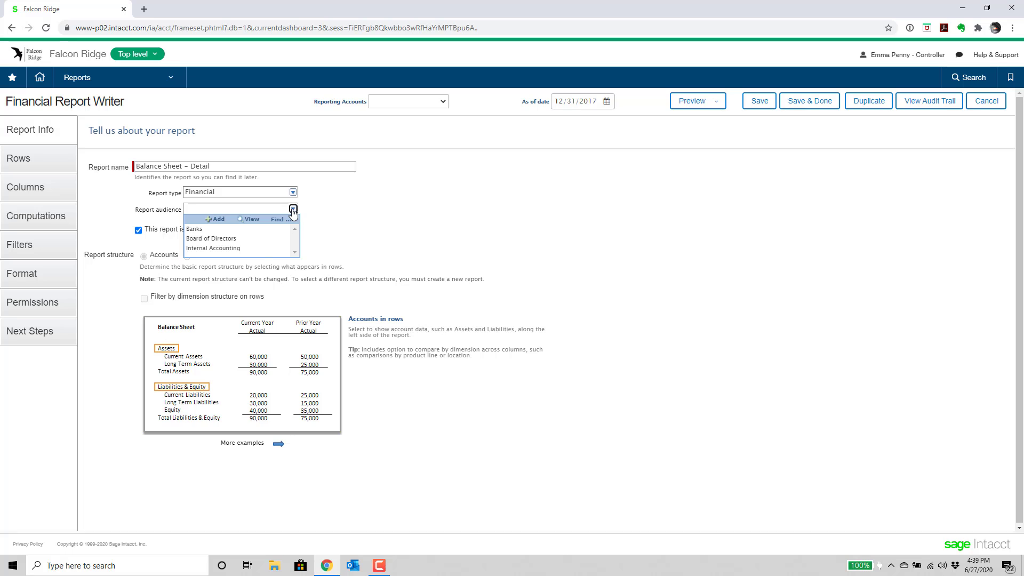
pyautogui.click(227, 249)
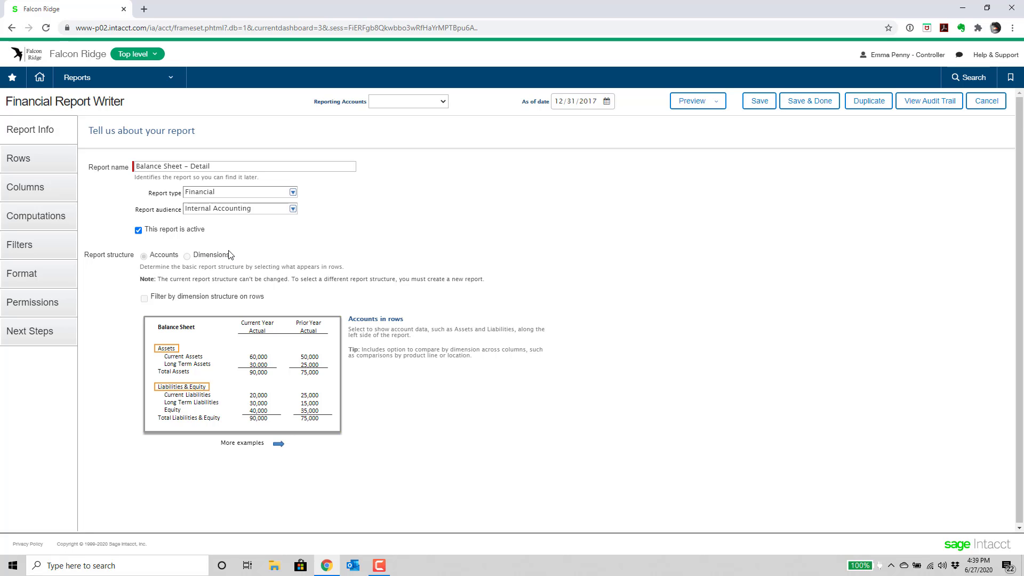
pyautogui.click(807, 101)
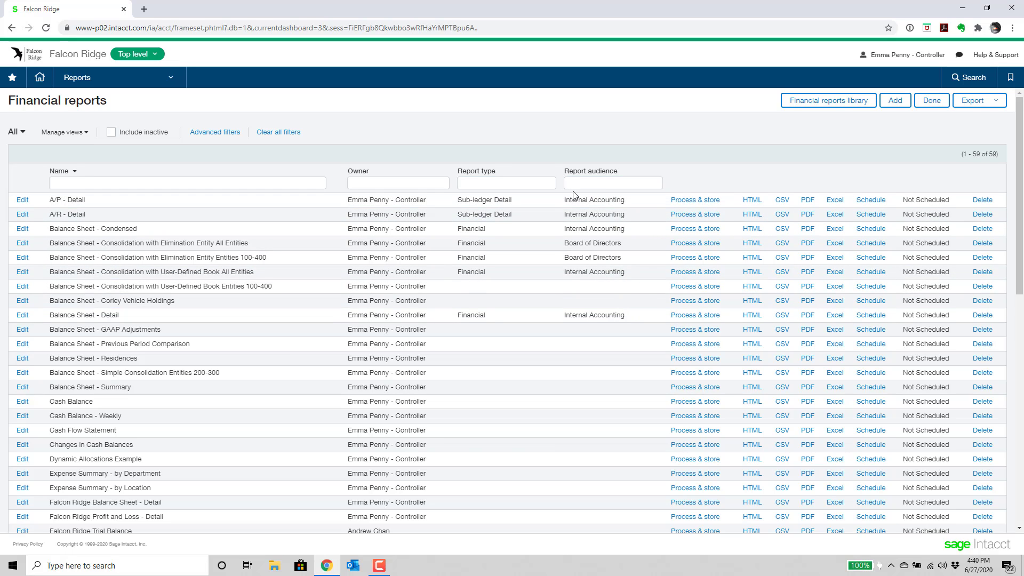
# Step: Filter the financial reports by report type "sub", clear that filter, and switch the list to the Board of Directors view
pyautogui.click(494, 183)
pyautogui.press('Tab')
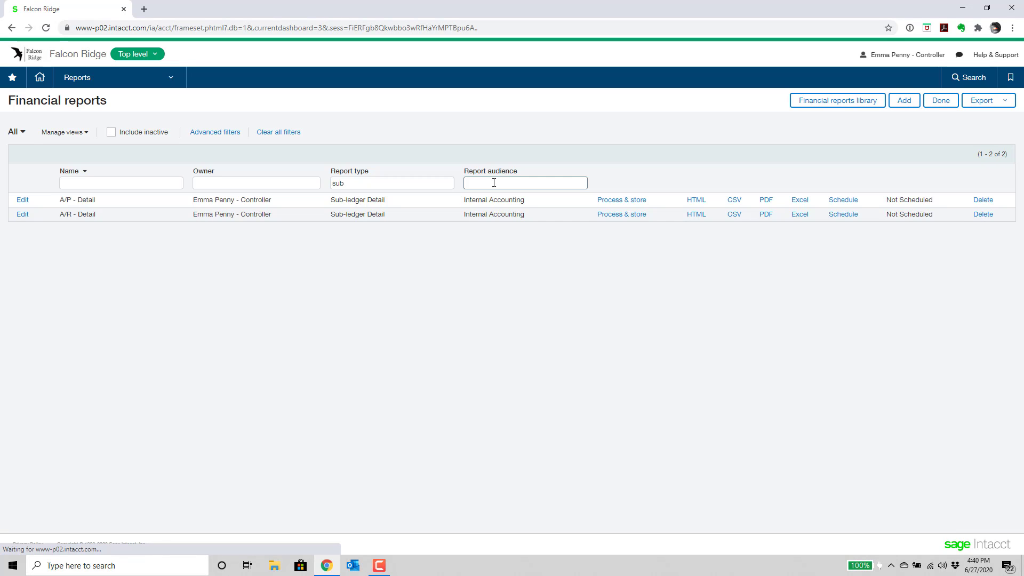
pyautogui.moveTo(352, 182); pyautogui.dragTo(323, 189)
pyautogui.press('BackSpace')
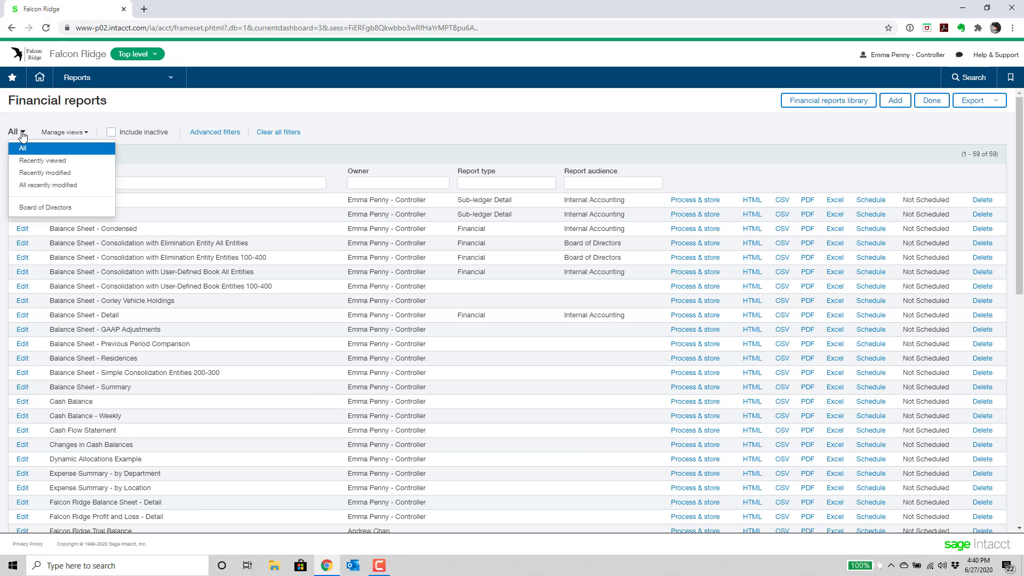
pyautogui.click(53, 208)
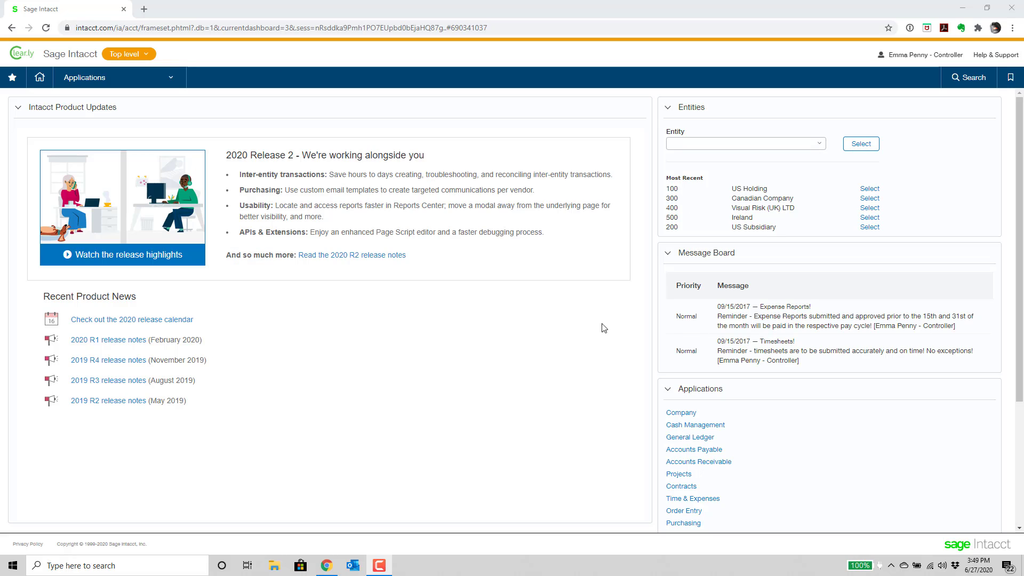
# Step: Open the inter-entity account mapping in the Company setup to examine the account pairs used between entities
pyautogui.click(104, 86)
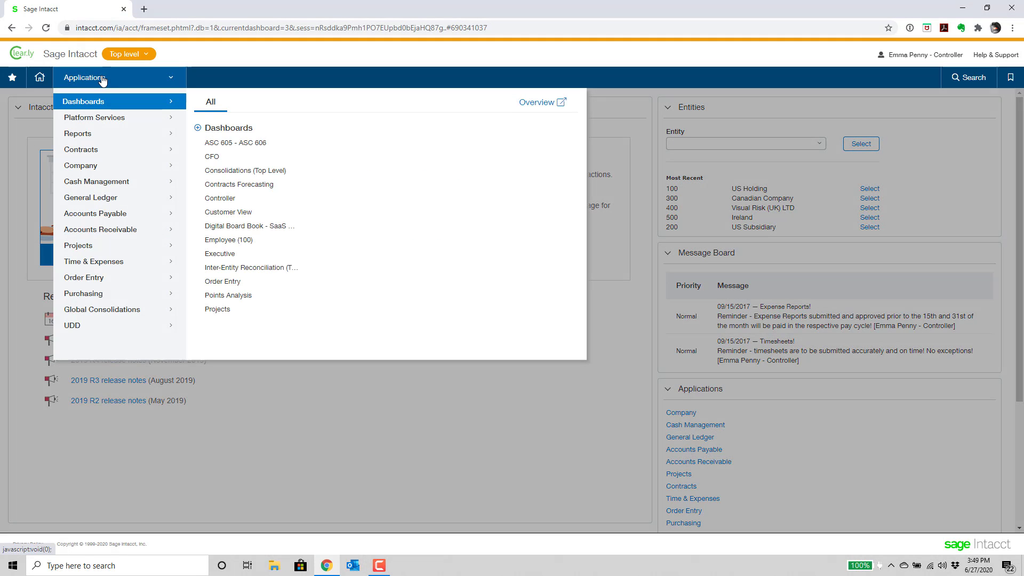
pyautogui.moveTo(93, 166)
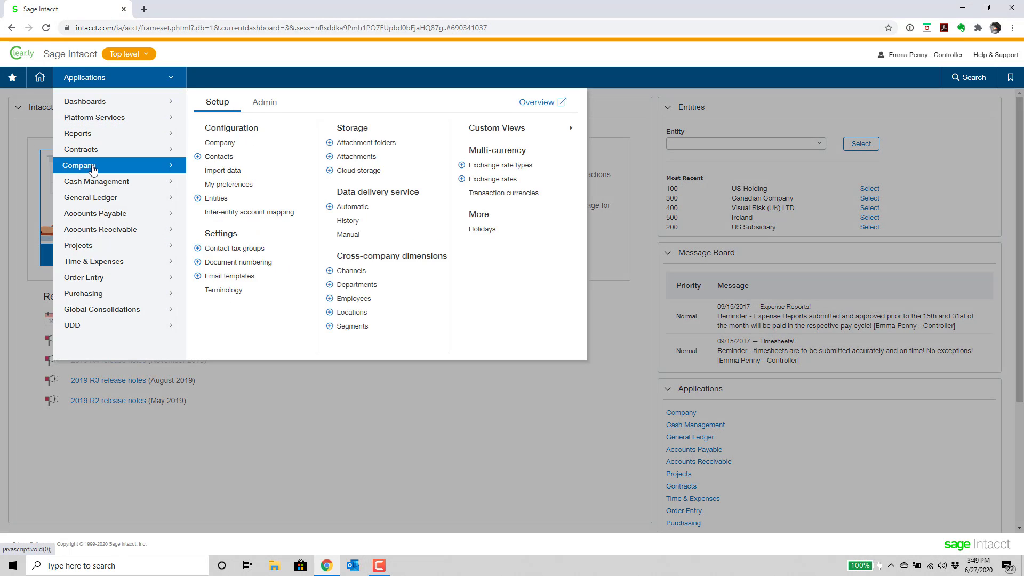
pyautogui.click(258, 214)
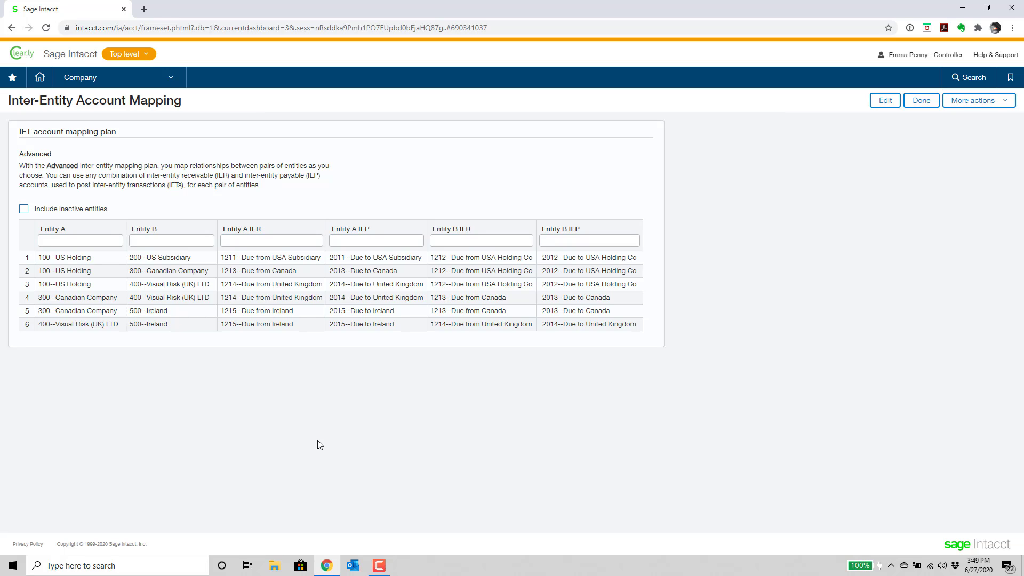
# Step: Post the draft General Journal transaction "Allocate Salaries to UK and CAN companies" and view its inter-entity entries
pyautogui.click(94, 78)
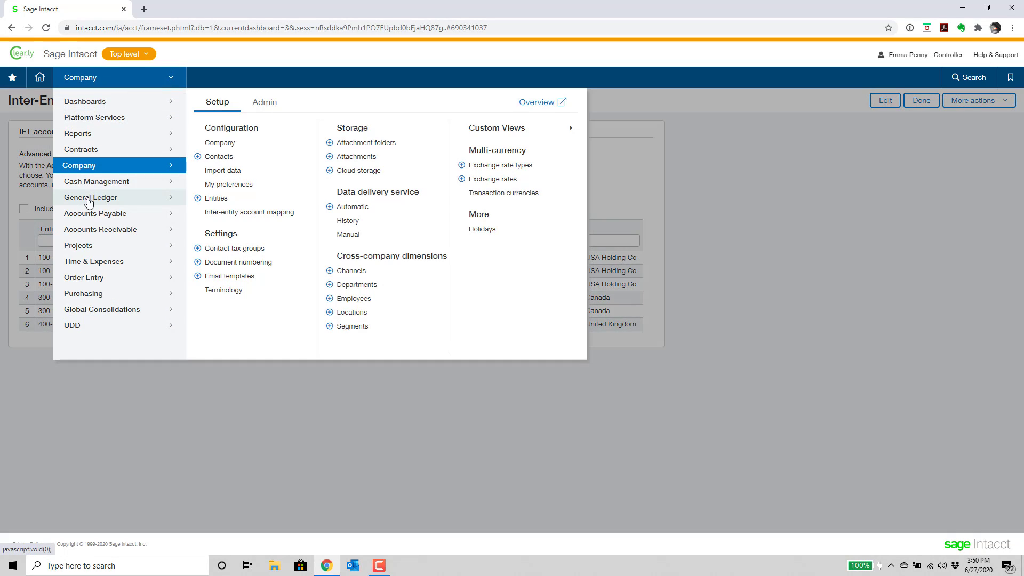
pyautogui.moveTo(89, 201)
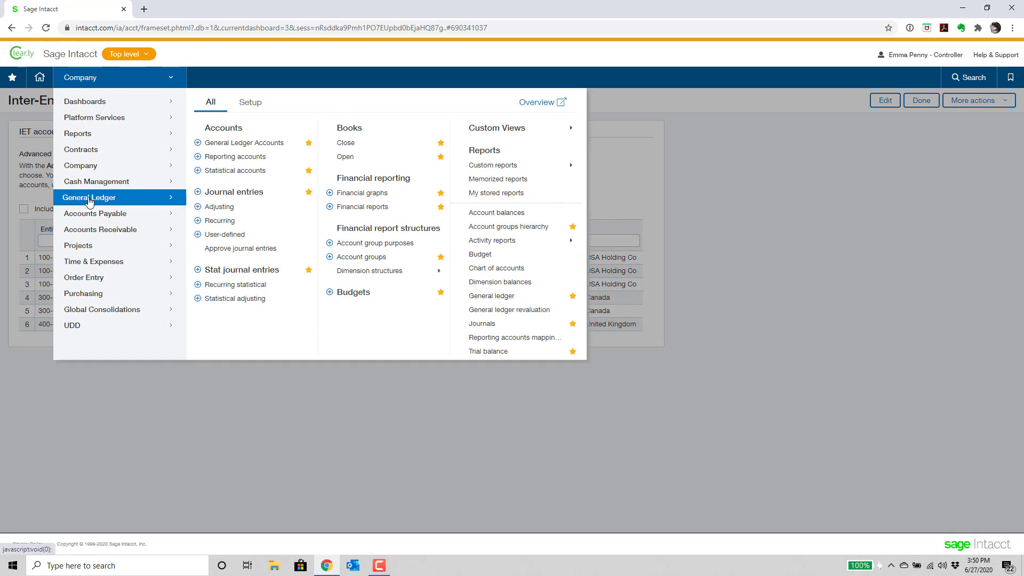
pyautogui.click(228, 193)
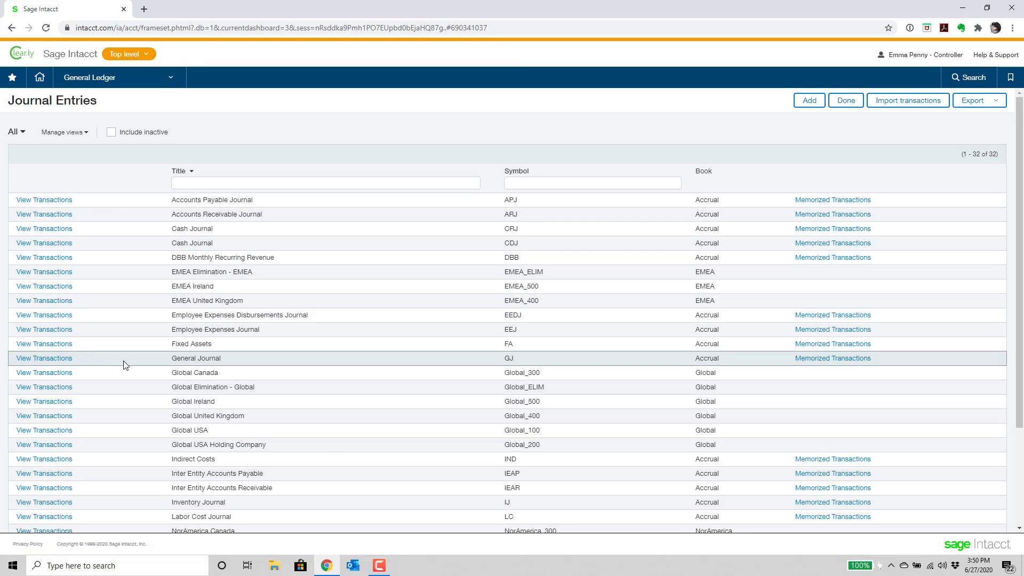
pyautogui.click(59, 359)
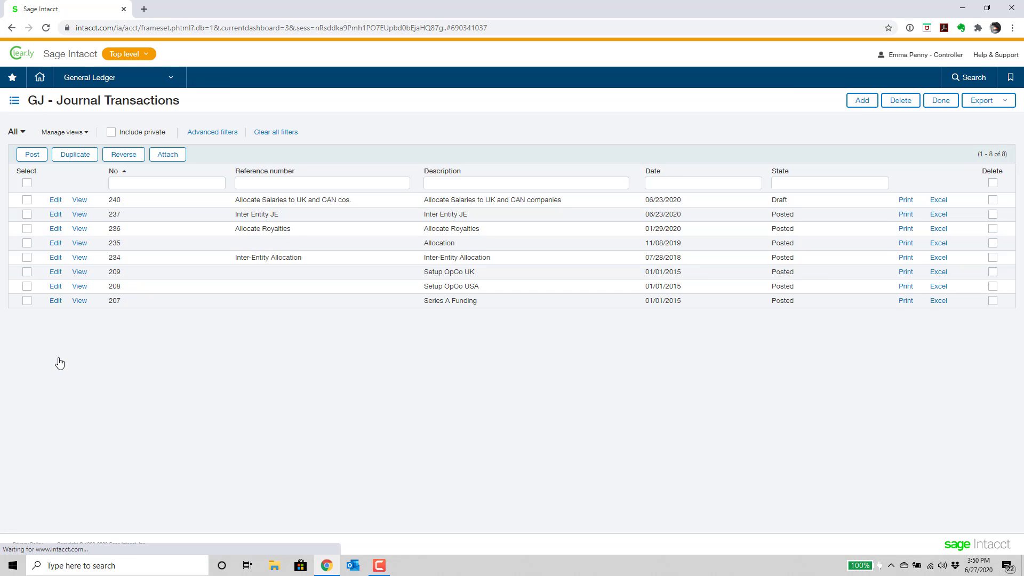
pyautogui.click(79, 200)
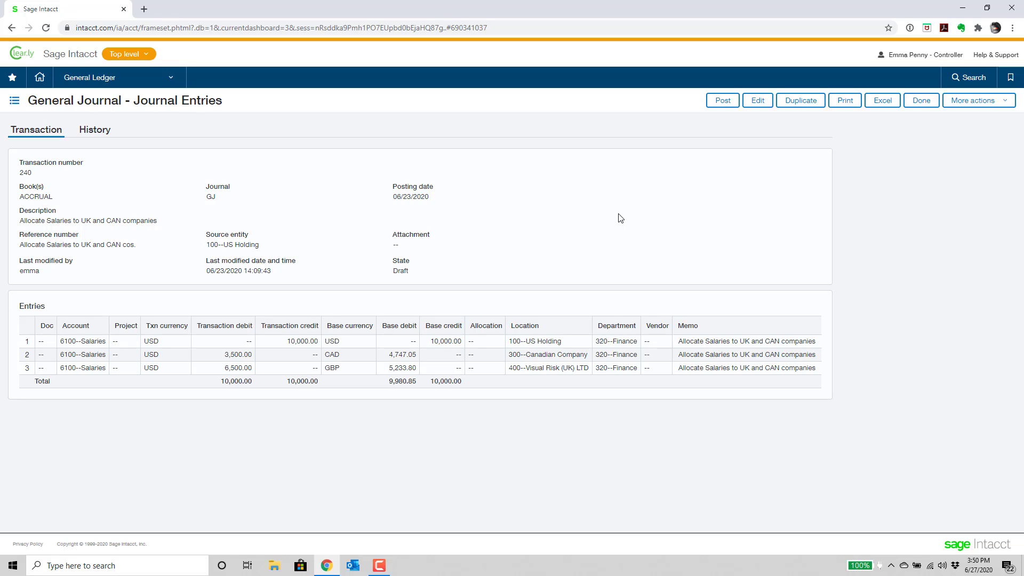
pyautogui.click(724, 101)
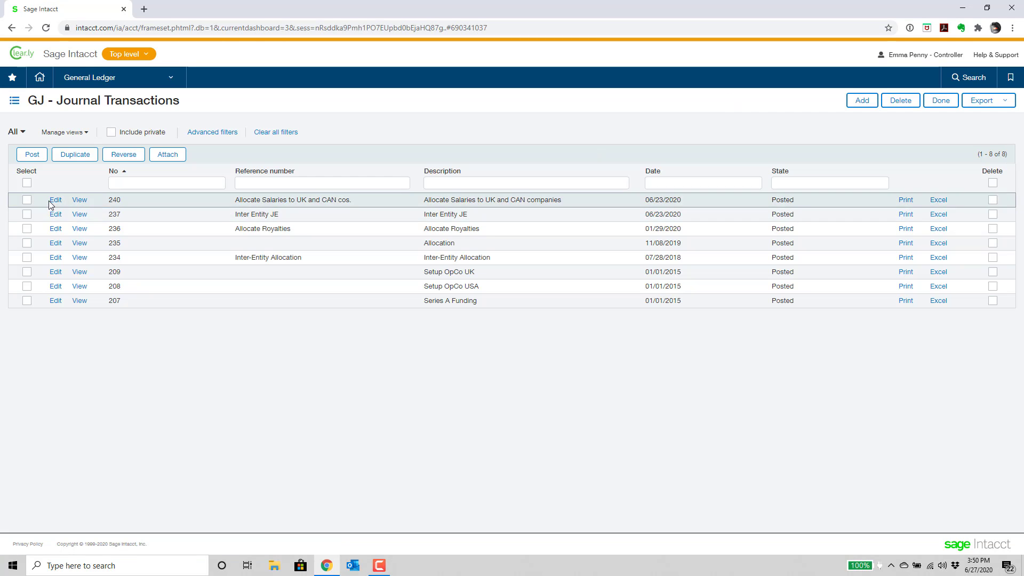
pyautogui.click(79, 201)
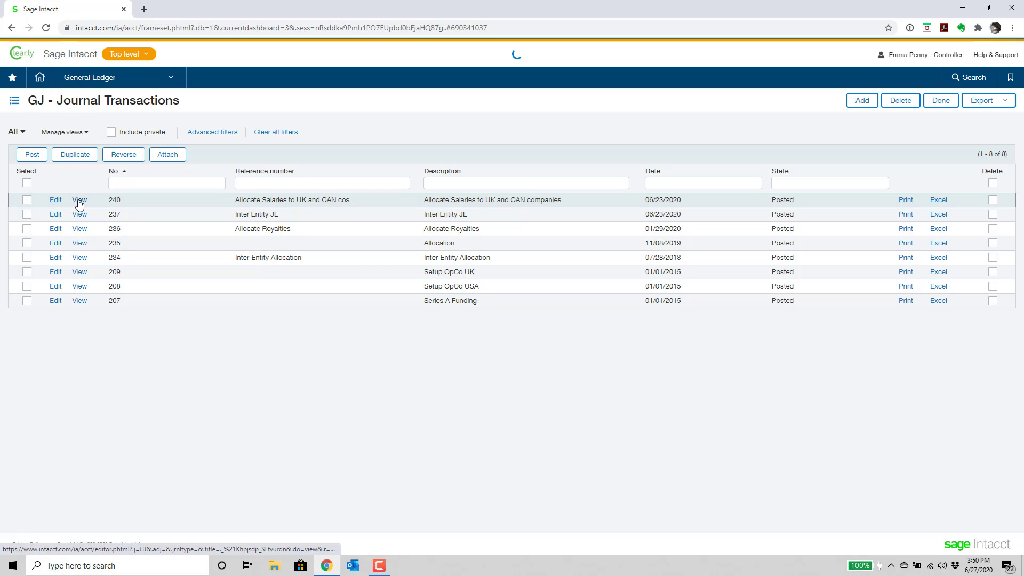
pyautogui.scroll(-1, 406, 195)
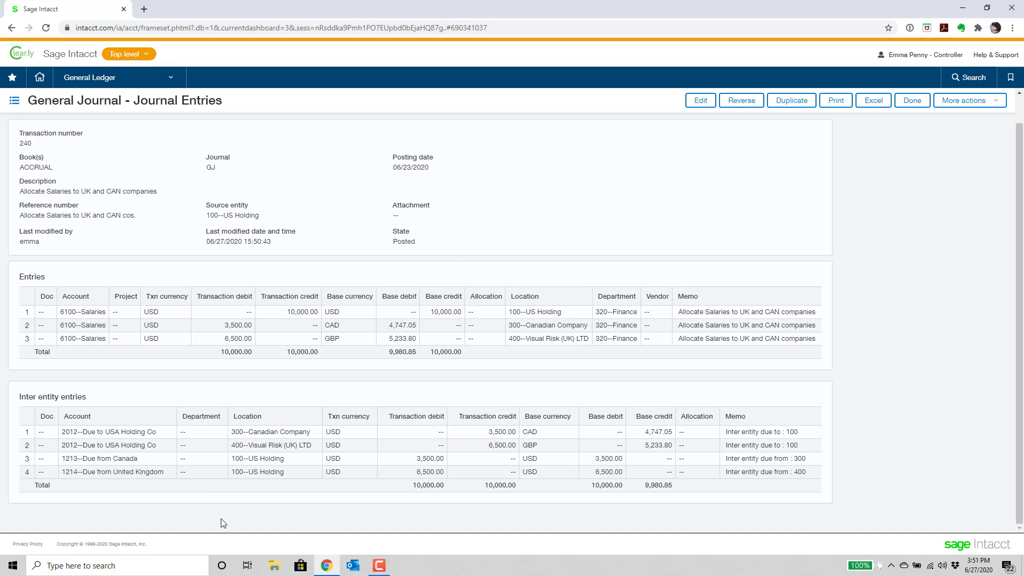
# Step: Open the American Express bill dated 06/22/2020 from Accounts Payable and look through its currency details and line entries
pyautogui.click(97, 80)
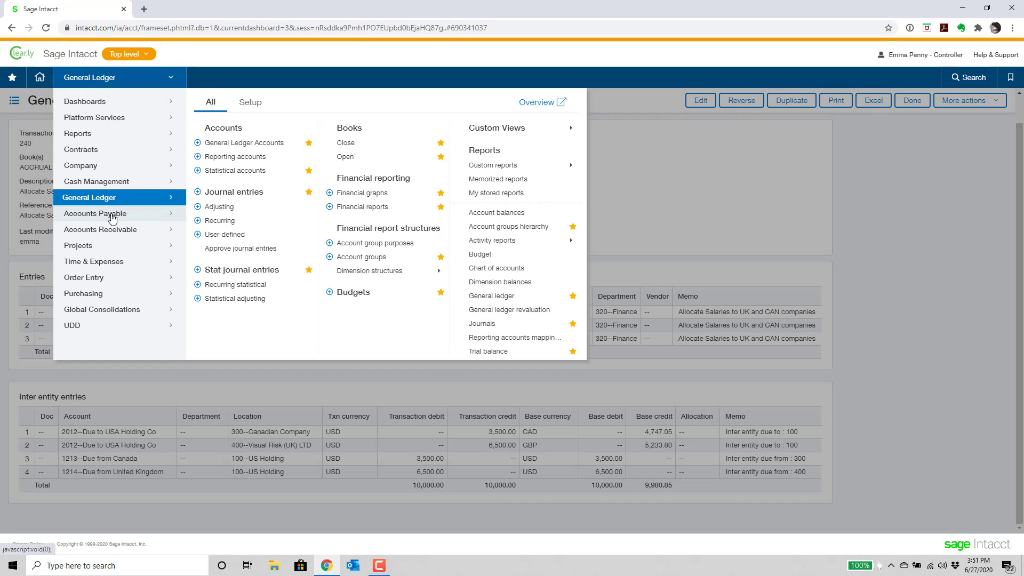
pyautogui.moveTo(112, 219)
pyautogui.click(217, 149)
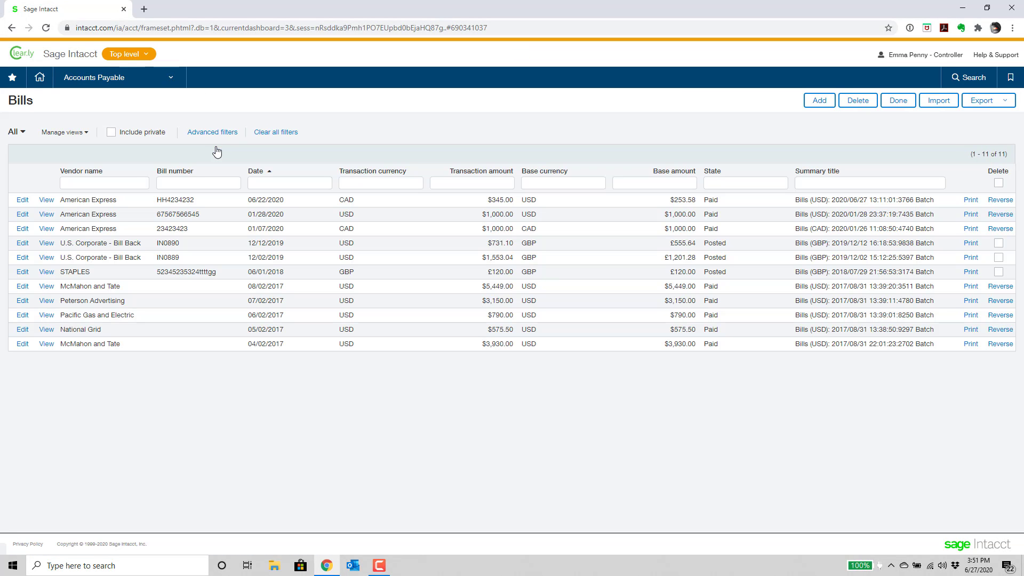
pyautogui.click(48, 200)
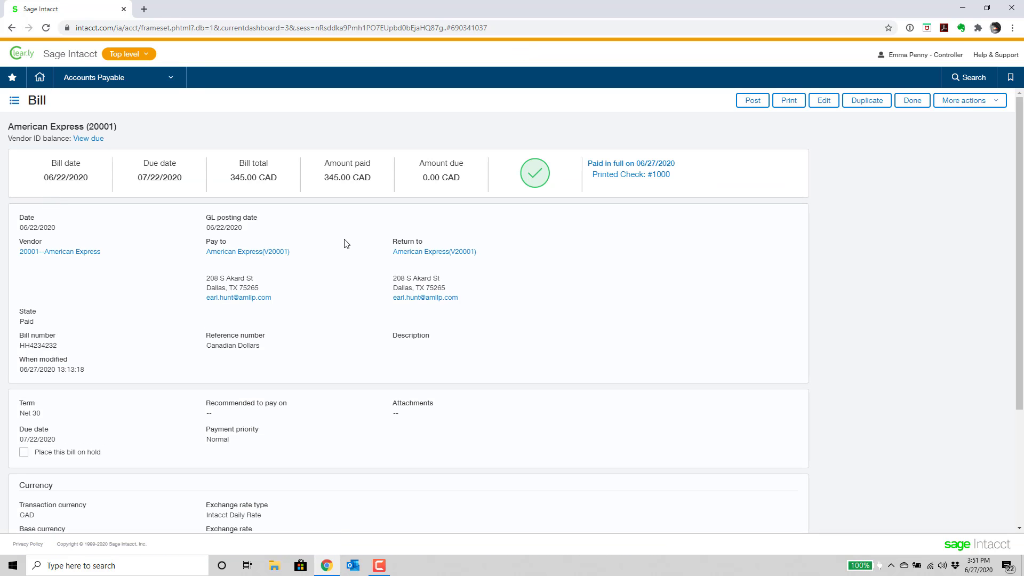
pyautogui.scroll(-2, 344, 244)
pyautogui.scroll(-1, 344, 244)
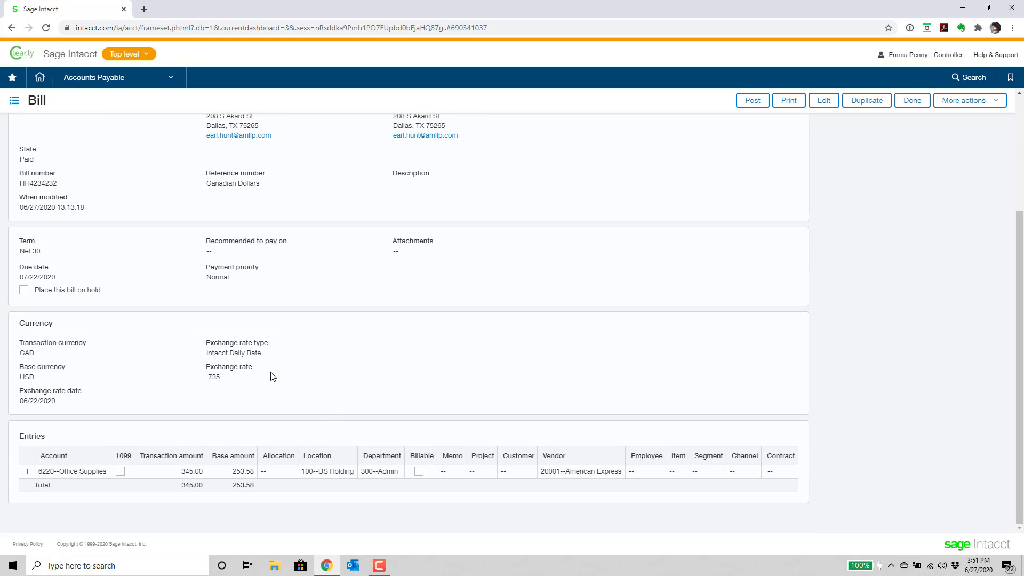
pyautogui.scroll(3, 357, 345)
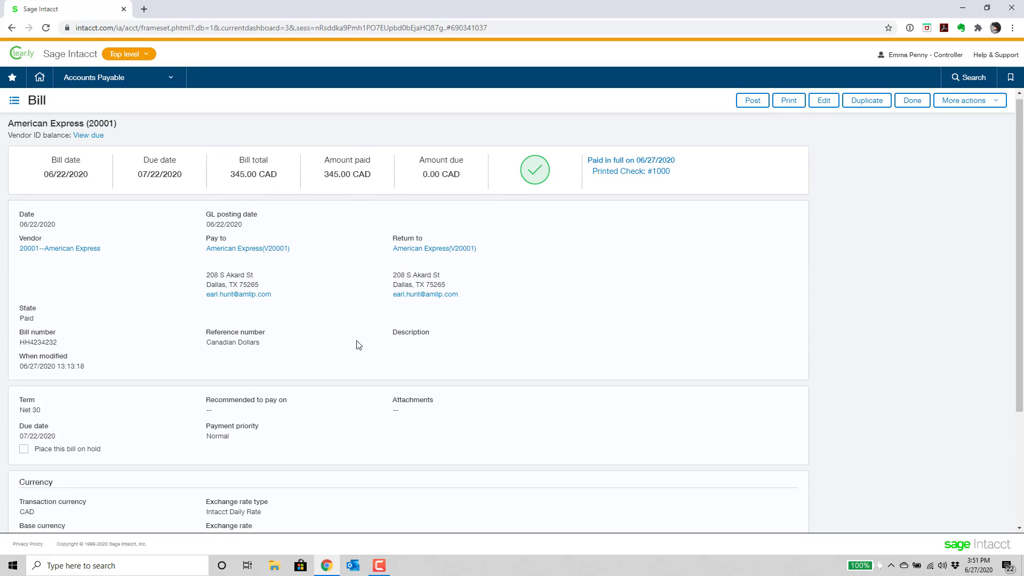
# Step: View the bill's payment in the Bills Register, close the register, and open the payment's Cash Journal entry in the General Ledger
pyautogui.click(618, 173)
pyautogui.click(806, 142)
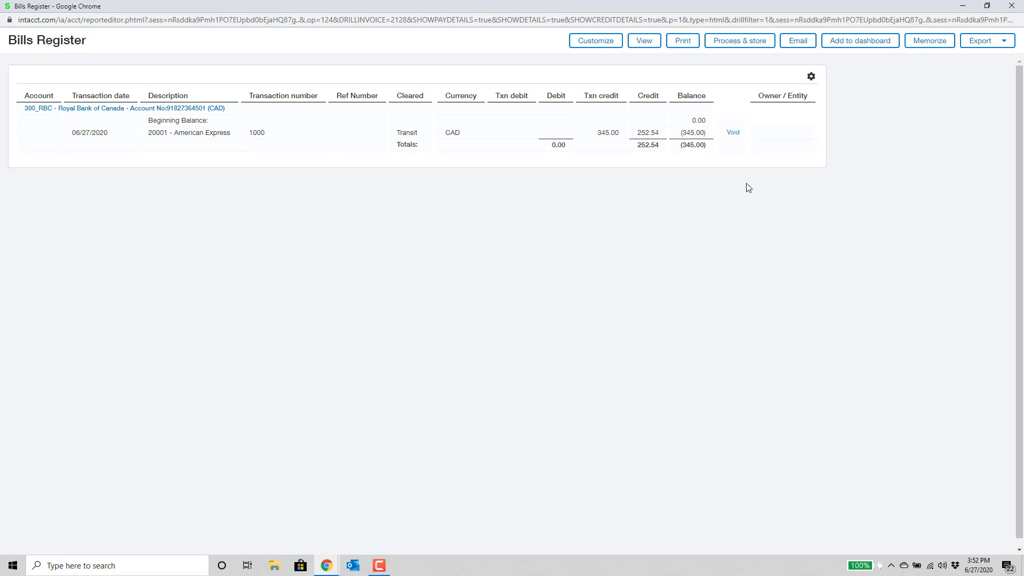
pyautogui.click(1012, 7)
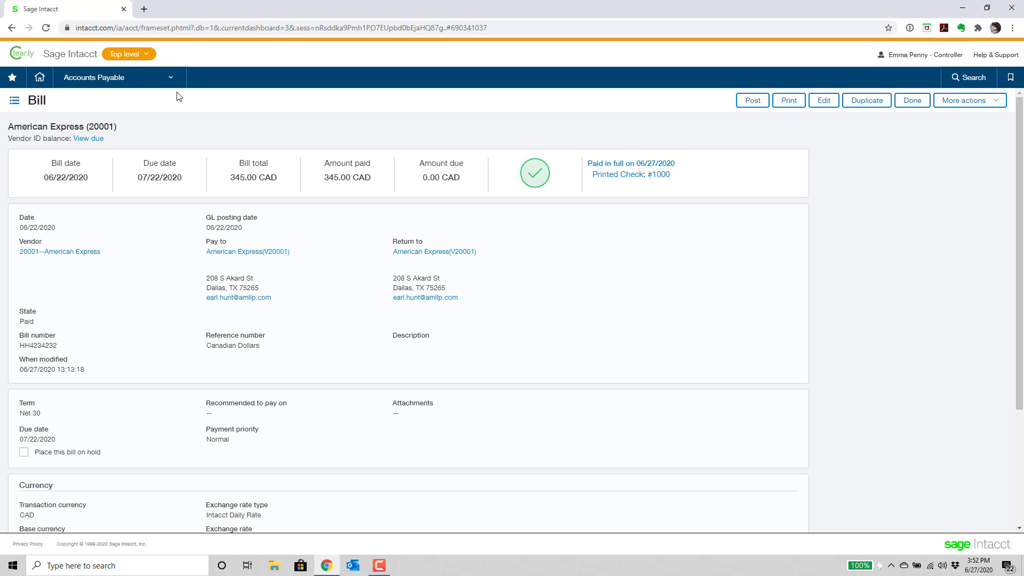
pyautogui.click(103, 80)
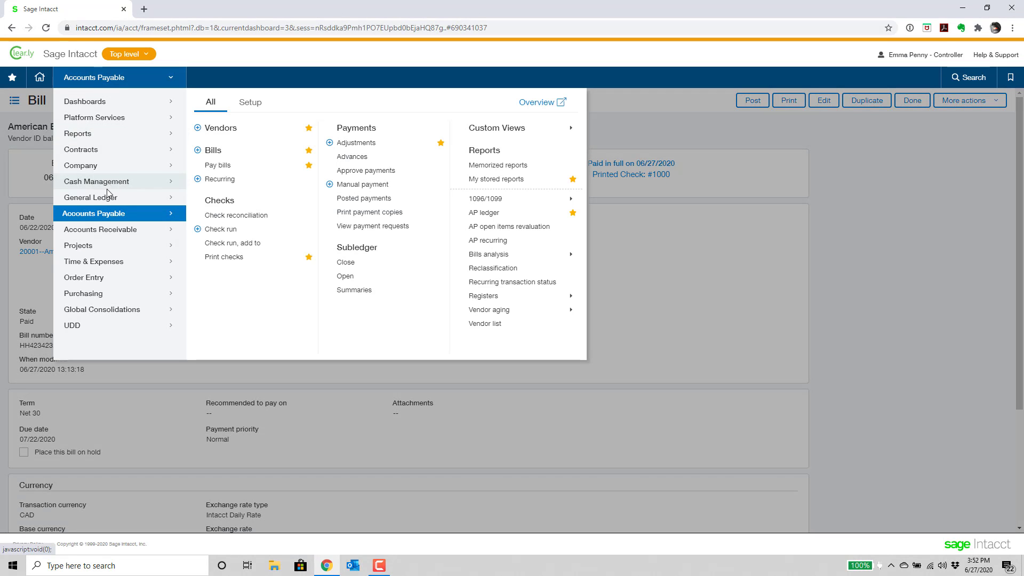
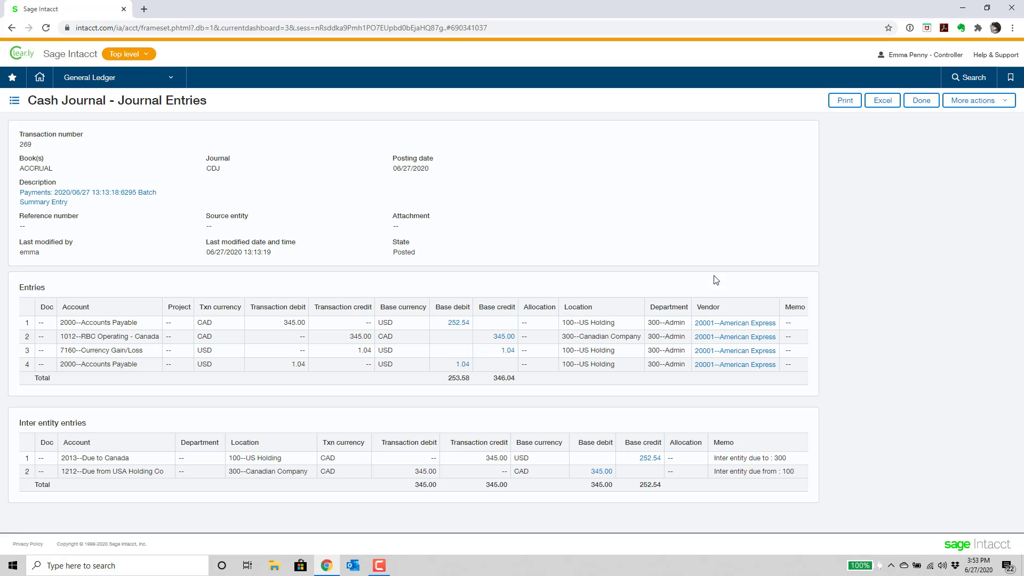
# Step: Run the custom Inter-Entity Transactions Report from the General Ledger for the current month as of 06/27/2020
pyautogui.click(102, 77)
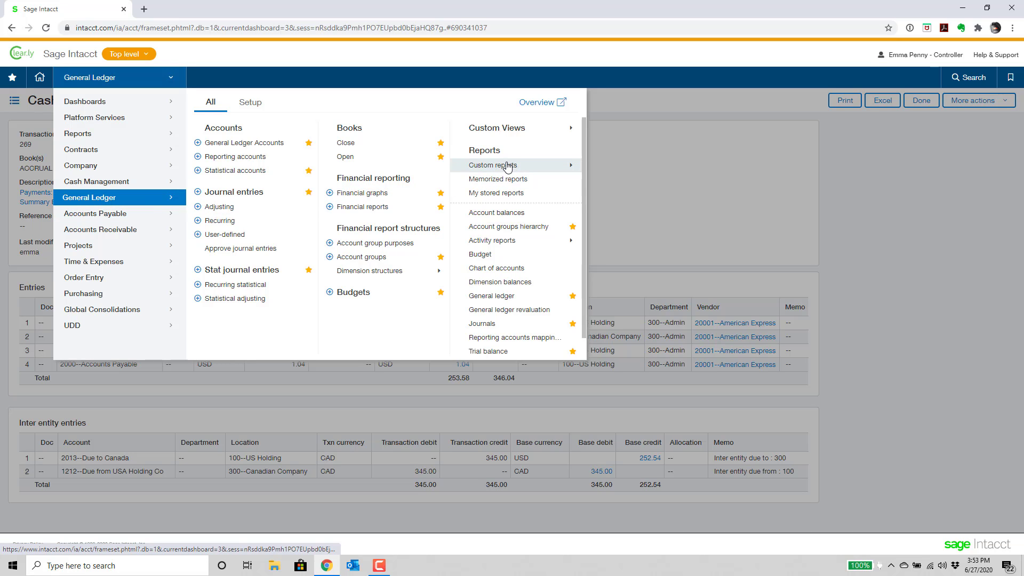
pyautogui.moveTo(508, 167)
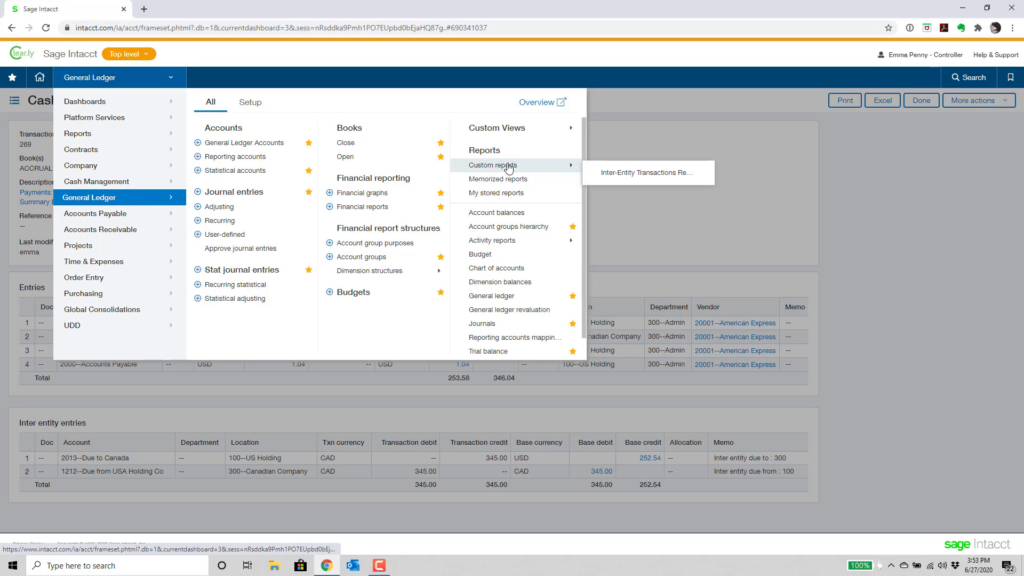
pyautogui.click(631, 178)
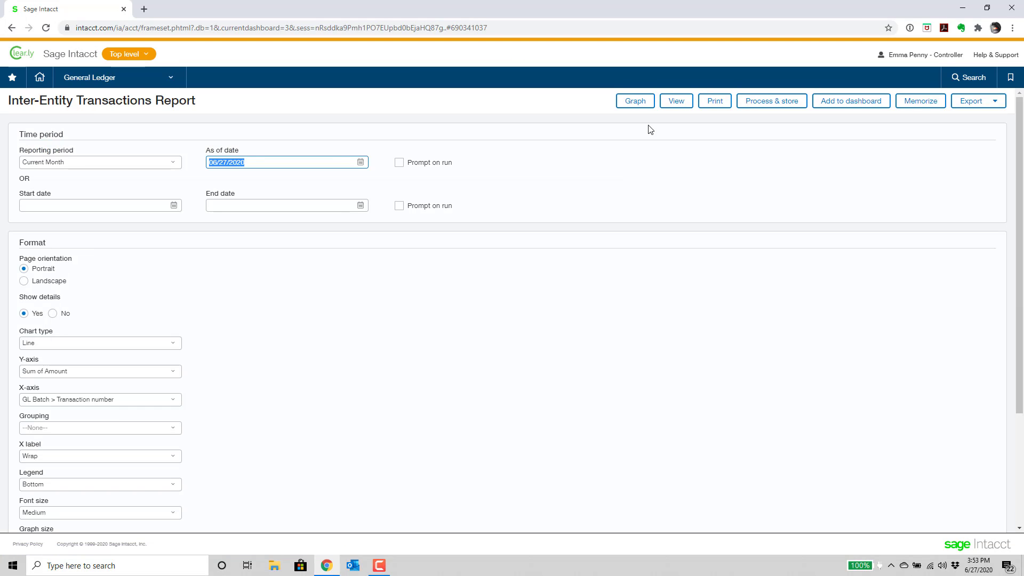
pyautogui.click(676, 101)
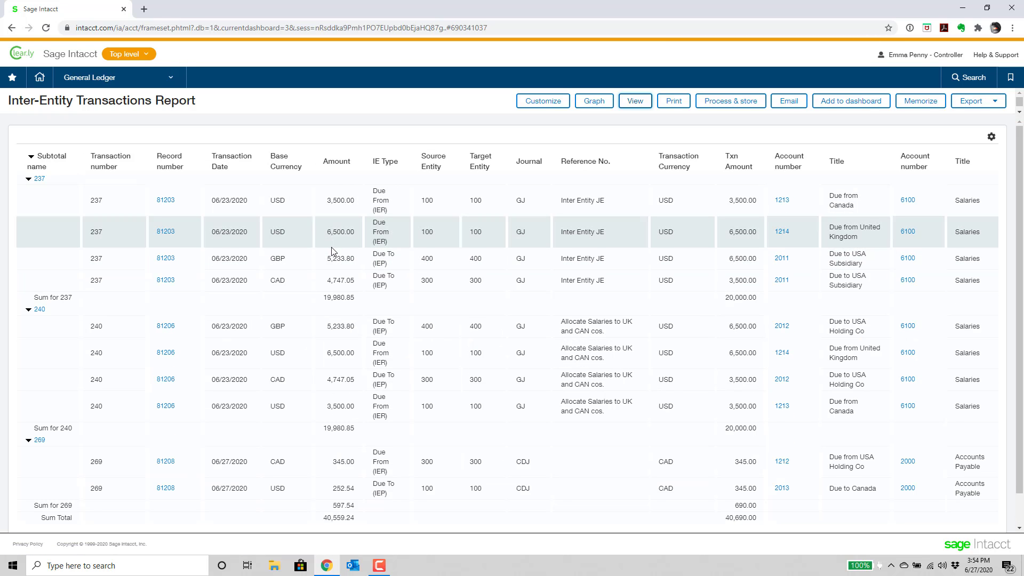
# Step: Look through the inter-entity transactions in the report and drill down into the CAD record of Cash Journal transaction 269
pyautogui.scroll(-2, 331, 250)
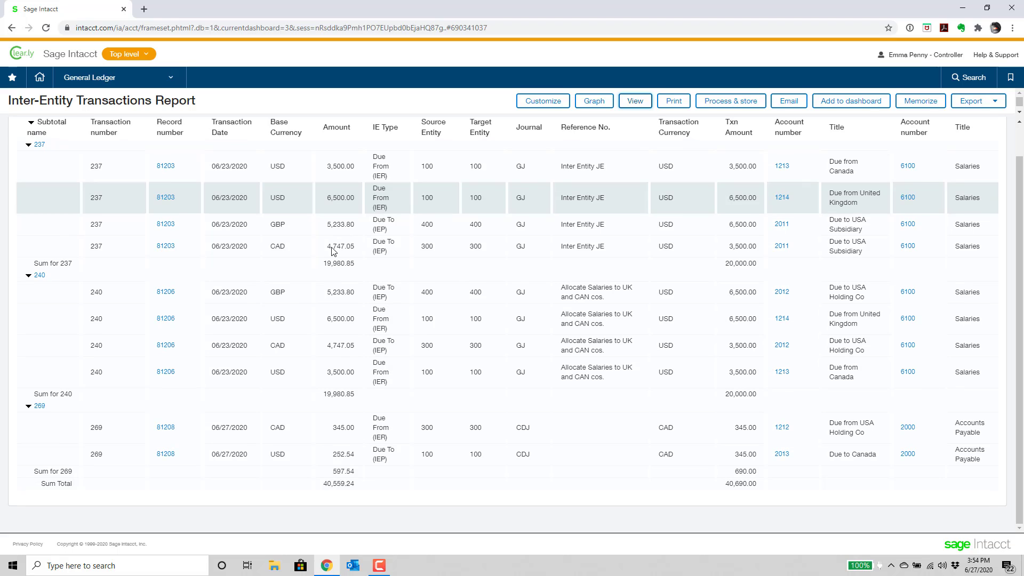
pyautogui.scroll(-1, 331, 252)
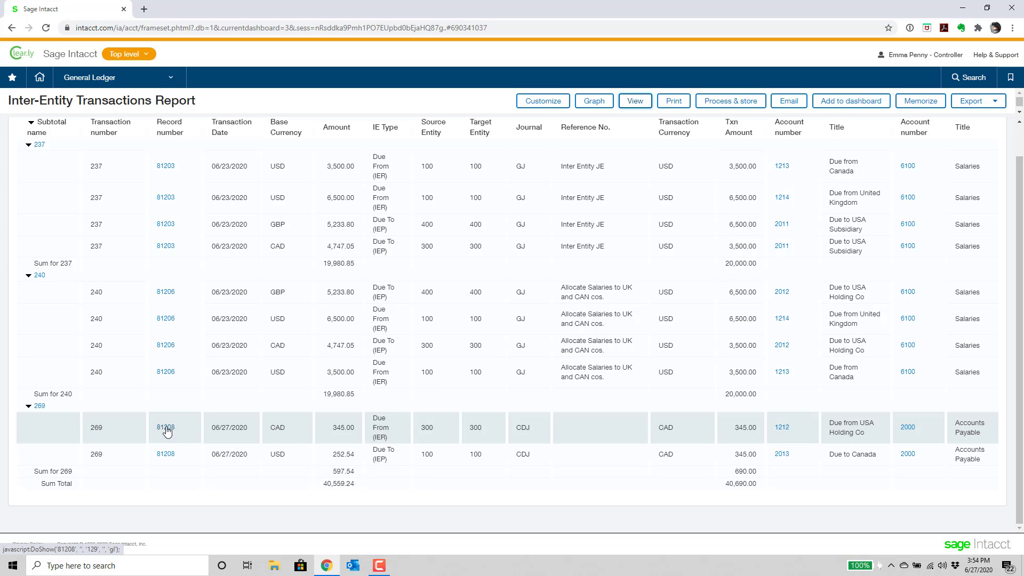
pyautogui.click(167, 430)
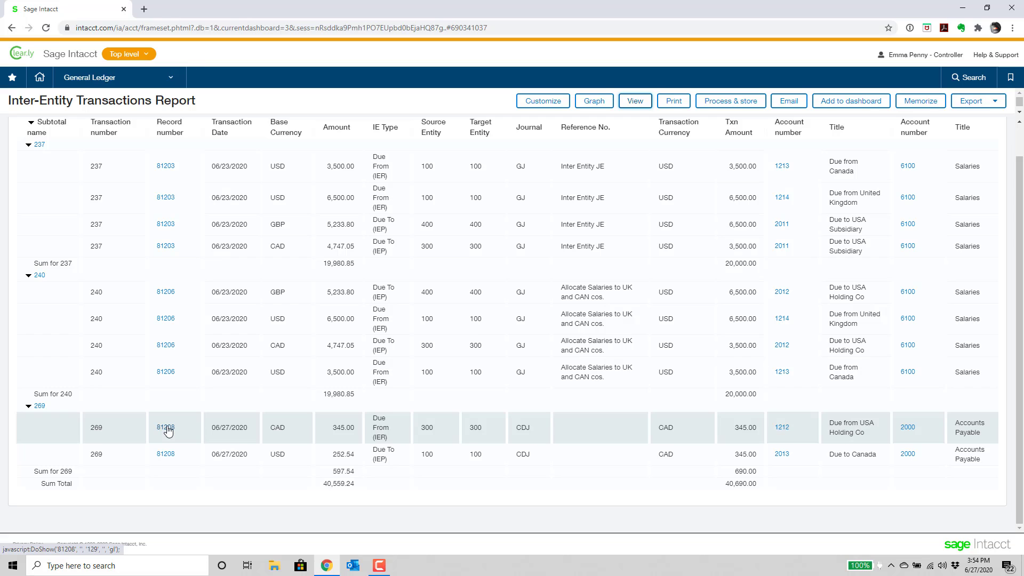